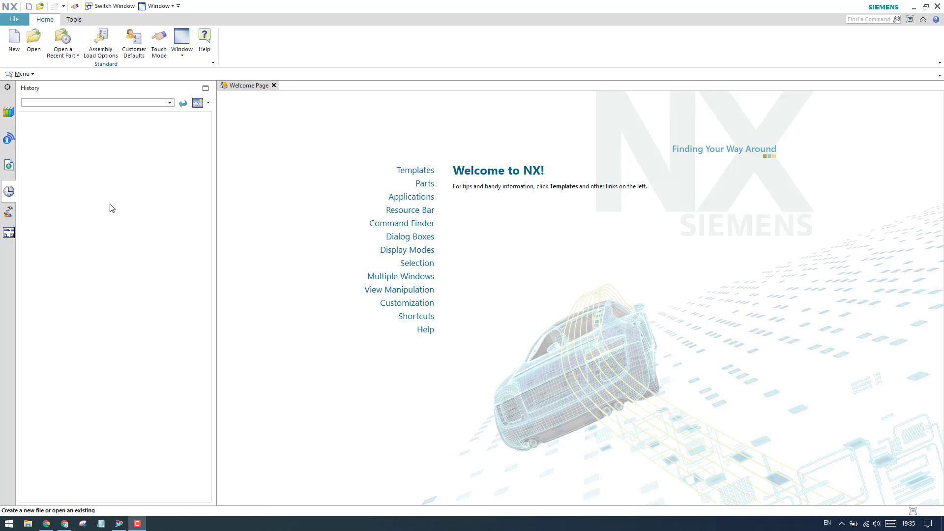
Create a new sheet metal part in millimetres from the model templates
{"action": "left_click", "coordinate": [14, 39]}
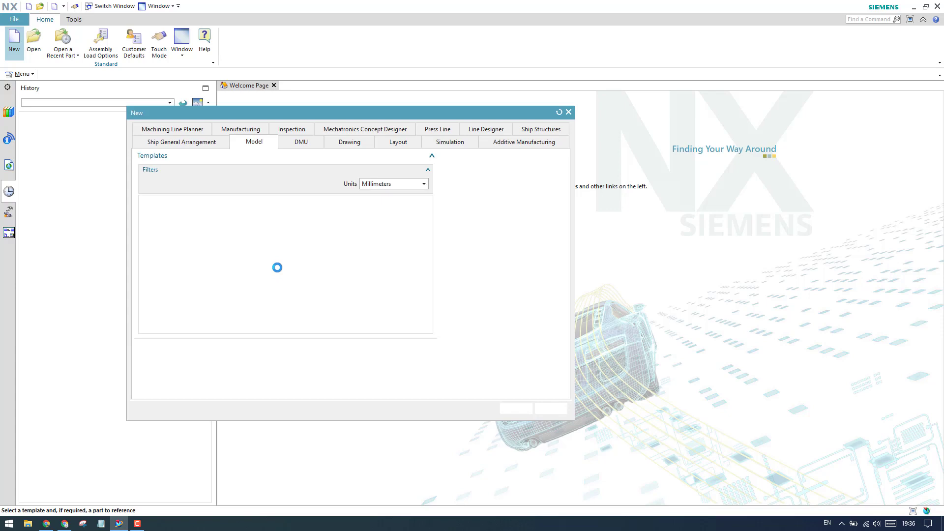
{"action": "left_click", "coordinate": [168, 240]}
{"action": "left_click", "coordinate": [516, 443]}
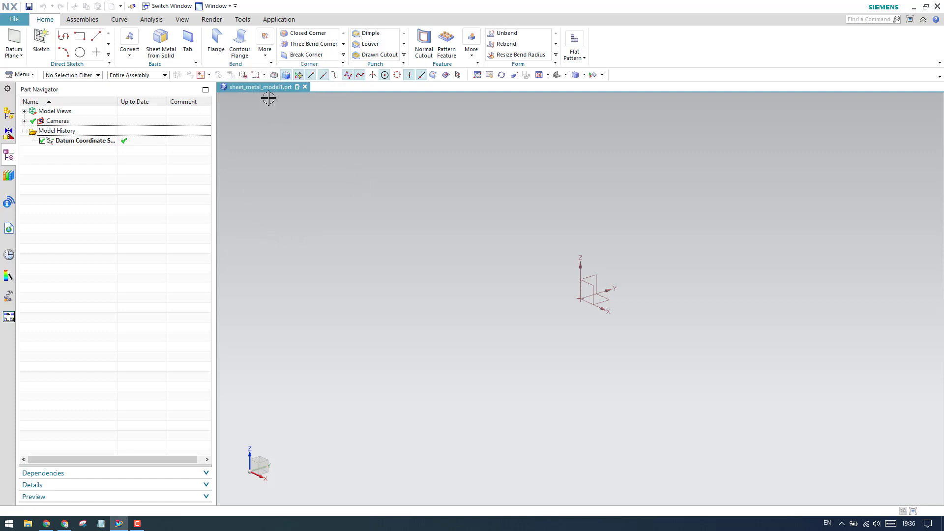
Start a Base-type Contour Flange and open its section sketch on the XZ datum plane
{"action": "left_click", "coordinate": [245, 55]}
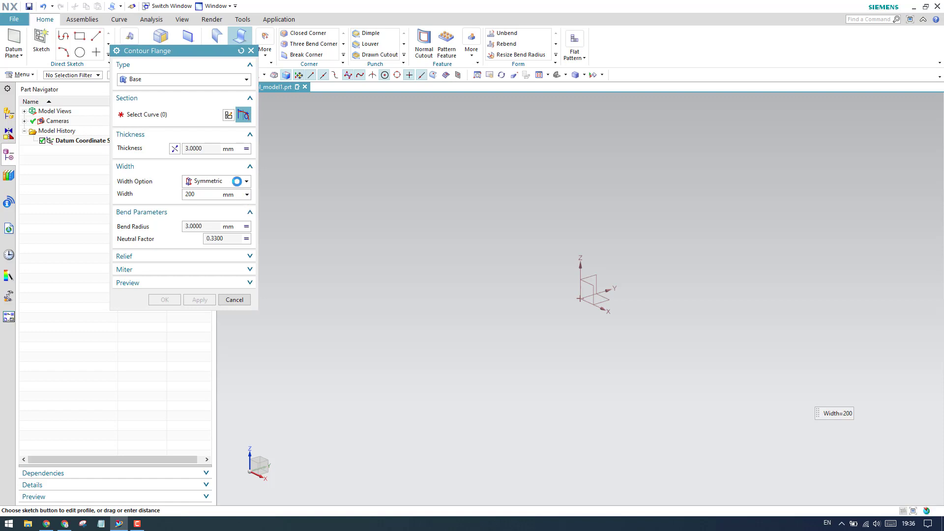
{"action": "left_click", "coordinate": [125, 82]}
{"action": "left_click", "coordinate": [135, 90]}
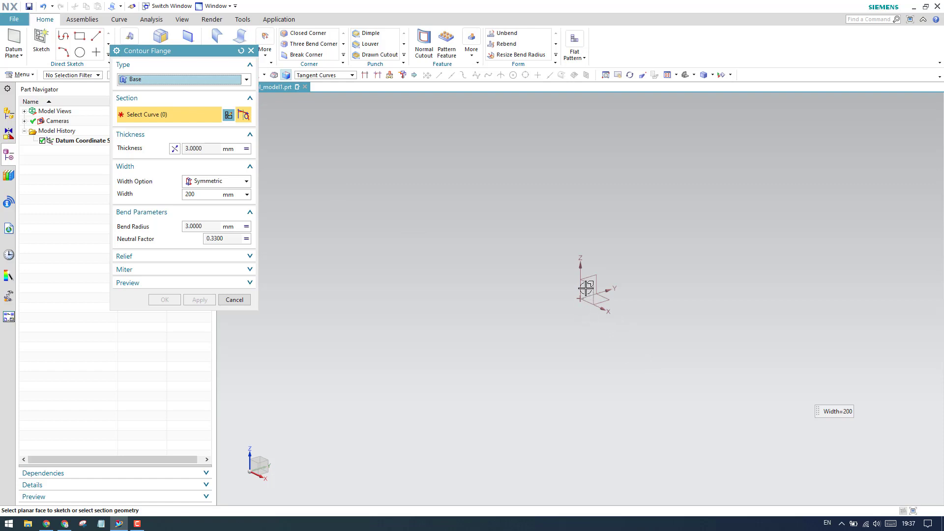
{"action": "left_click", "coordinate": [588, 325]}
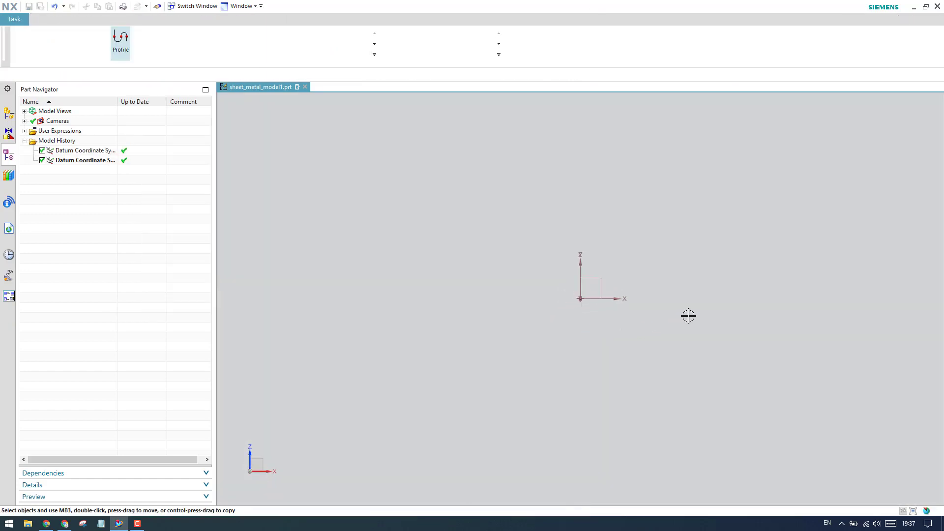
Sketch a four-segment open profile from the origin: horizontal, sloping up, horizontal and sloping down, and finish the sketch
{"action": "left_click_drag", "start_coordinate": [175, 57], "coordinate": [145, 188]}
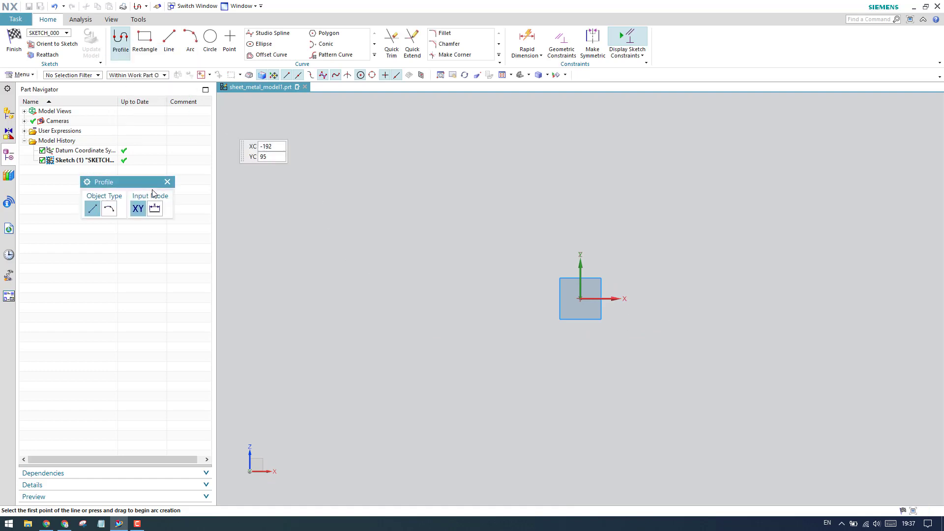
{"action": "left_click", "coordinate": [579, 299]}
{"action": "left_click", "coordinate": [726, 298]}
{"action": "left_click", "coordinate": [803, 230]}
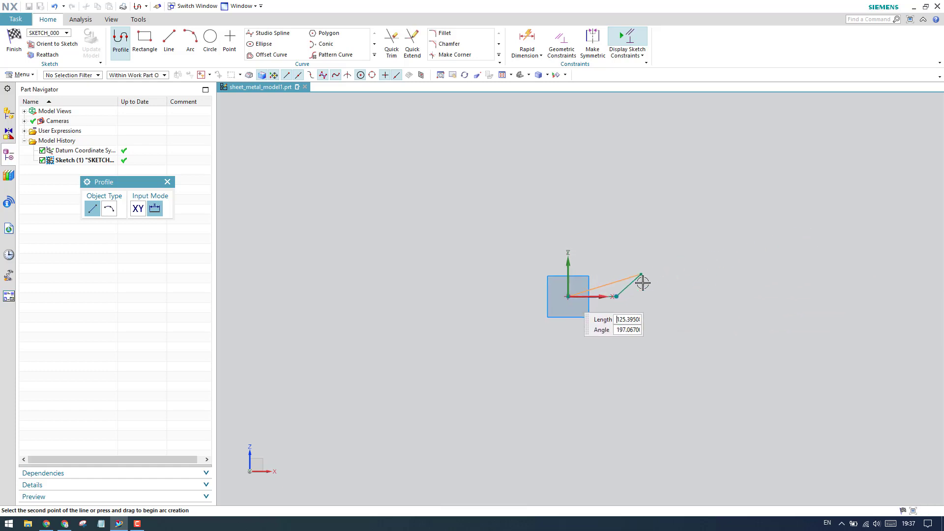
{"action": "scroll", "coordinate": [712, 270], "scroll_direction": "down", "scroll_amount": 4}
{"action": "scroll", "coordinate": [714, 269], "scroll_direction": "up", "scroll_amount": 3}
{"action": "left_click", "coordinate": [711, 272]}
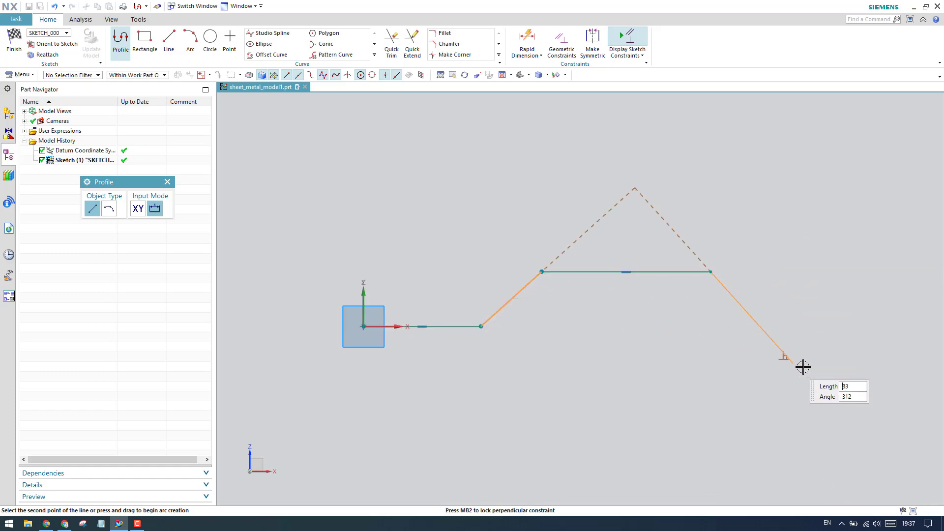
{"action": "left_click", "coordinate": [826, 366]}
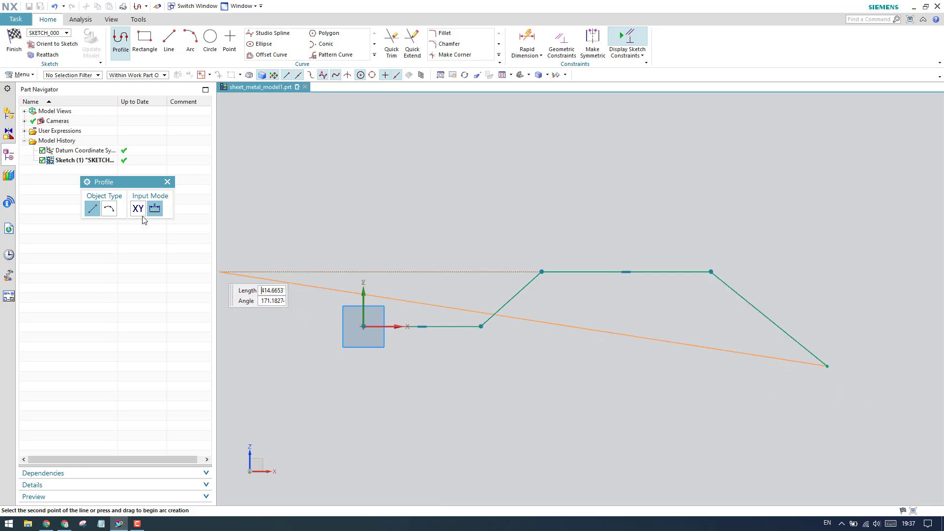
{"action": "left_click", "coordinate": [167, 182]}
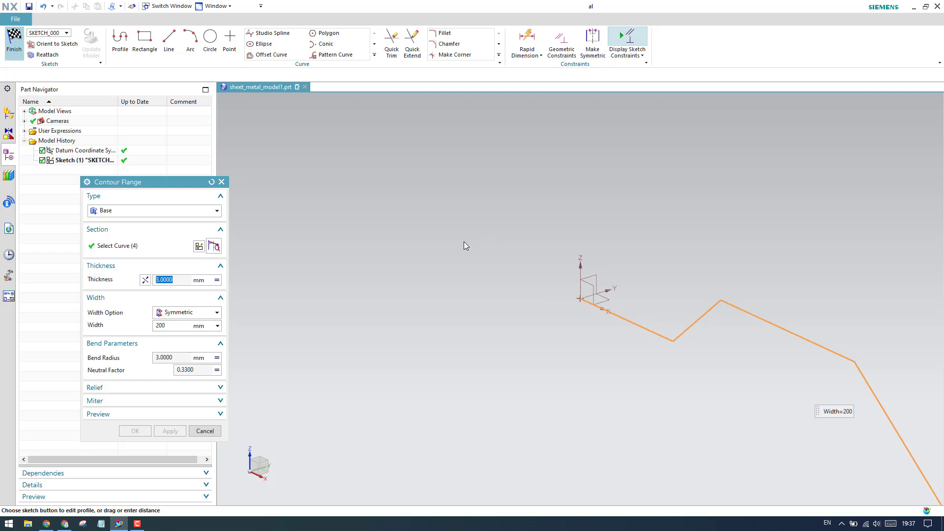
Change the contour flange's width option to Finite and set its width to 180 mm
{"action": "left_click_drag", "start_coordinate": [129, 188], "coordinate": [189, 142]}
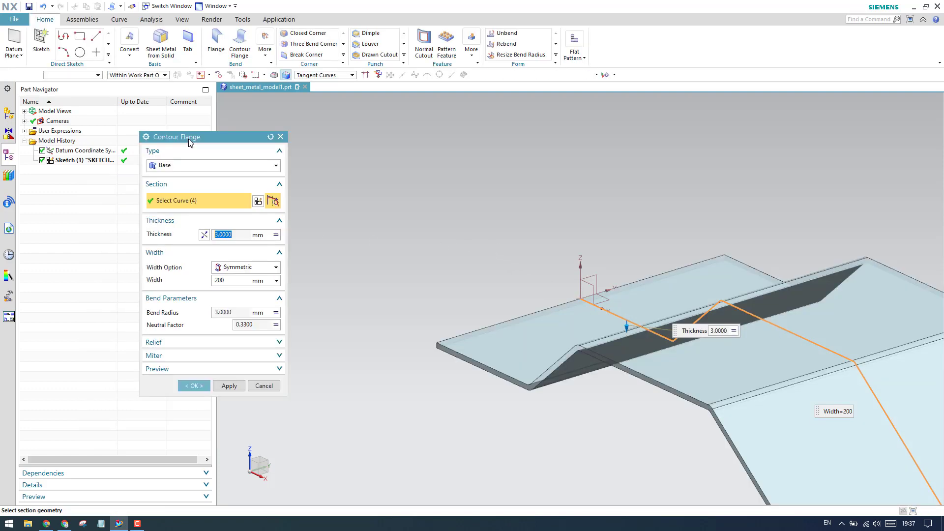
{"action": "middle_click_drag", "start_coordinate": [528, 272], "coordinate": [564, 310]}
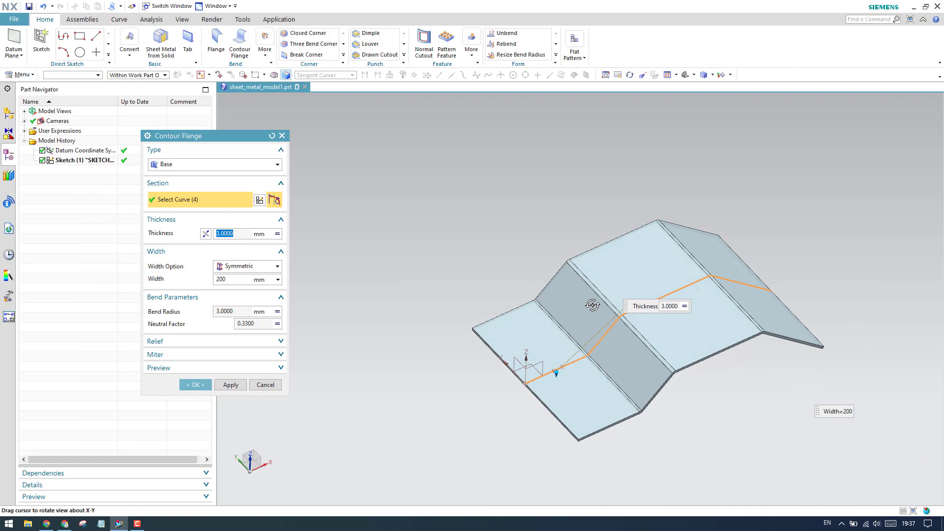
{"action": "left_click", "coordinate": [238, 267]}
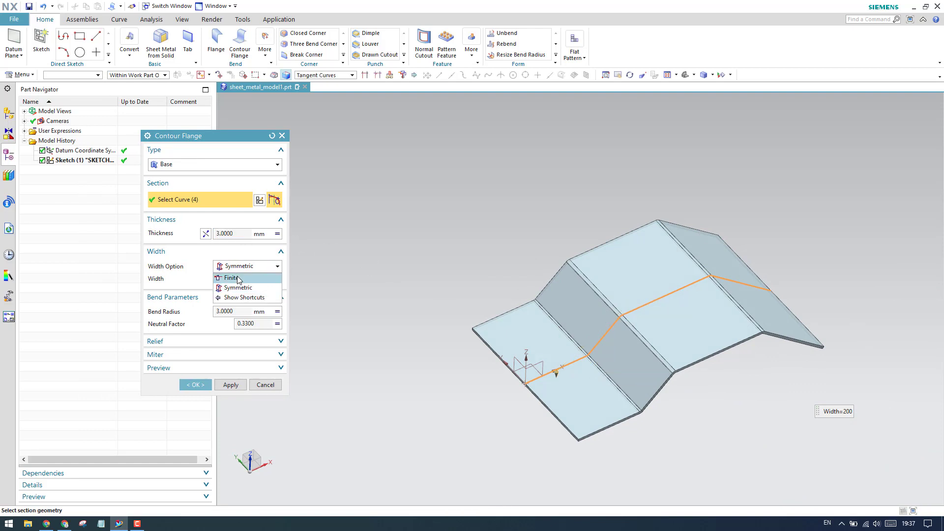
{"action": "left_click", "coordinate": [238, 279]}
{"action": "mouse_move", "coordinate": [453, 257]}
{"action": "left_mouse_down"}
{"action": "mouse_move", "coordinate": [482, 294]}
{"action": "mouse_move", "coordinate": [460, 267]}
{"action": "left_mouse_up"}
{"action": "double_click", "coordinate": [246, 277]}
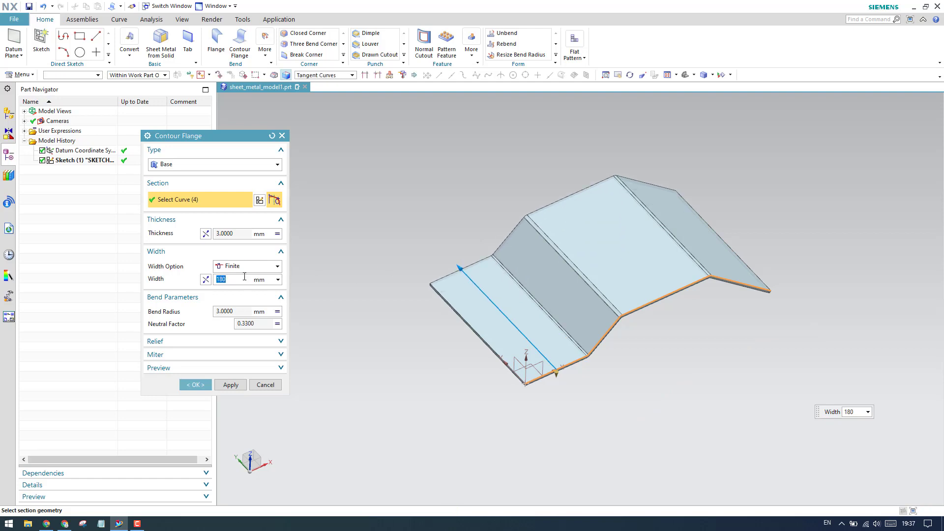
Try the Symmetric width option on the contour flange and switch back to Finite
{"action": "left_click", "coordinate": [241, 269]}
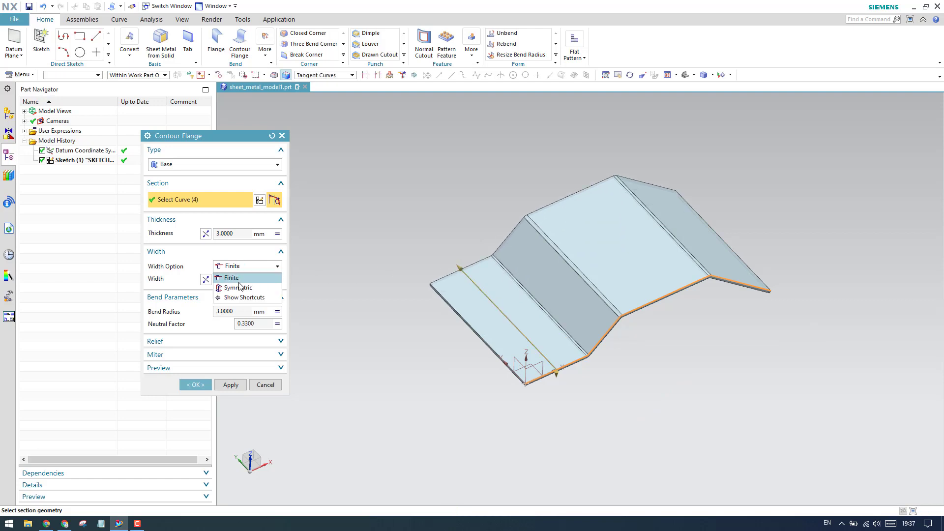
{"action": "left_click", "coordinate": [235, 282]}
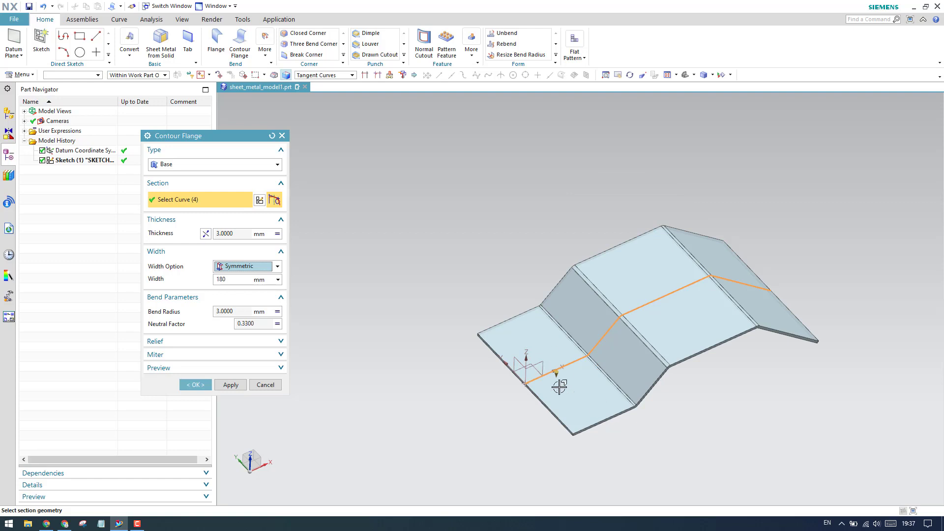
{"action": "left_click", "coordinate": [252, 267]}
{"action": "left_click", "coordinate": [249, 279]}
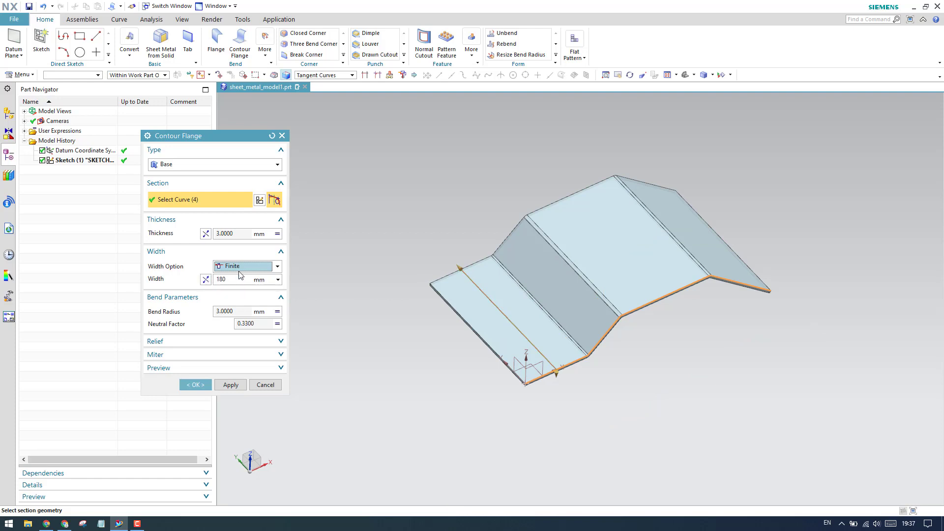
Reverse the width direction so the contour flange extends to the other side of the section profile
{"action": "left_click", "coordinate": [206, 281]}
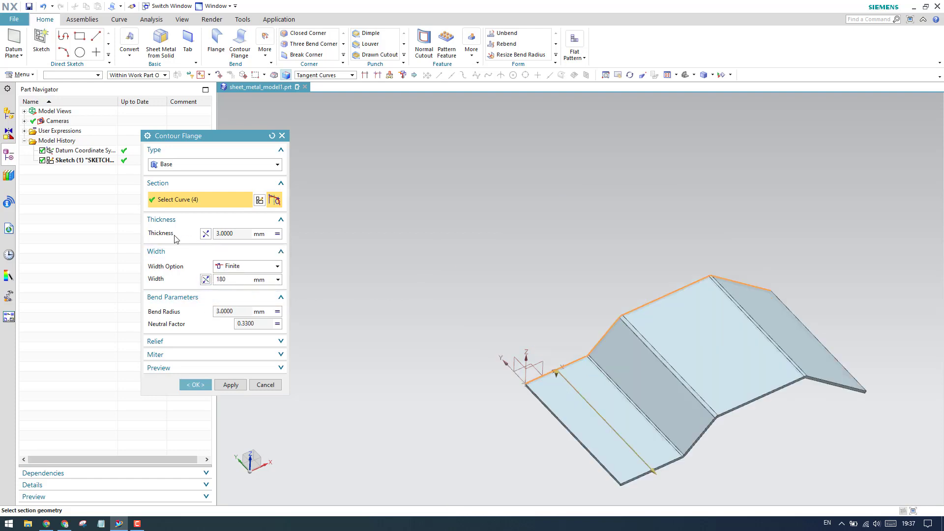
{"action": "left_click", "coordinate": [278, 234]}
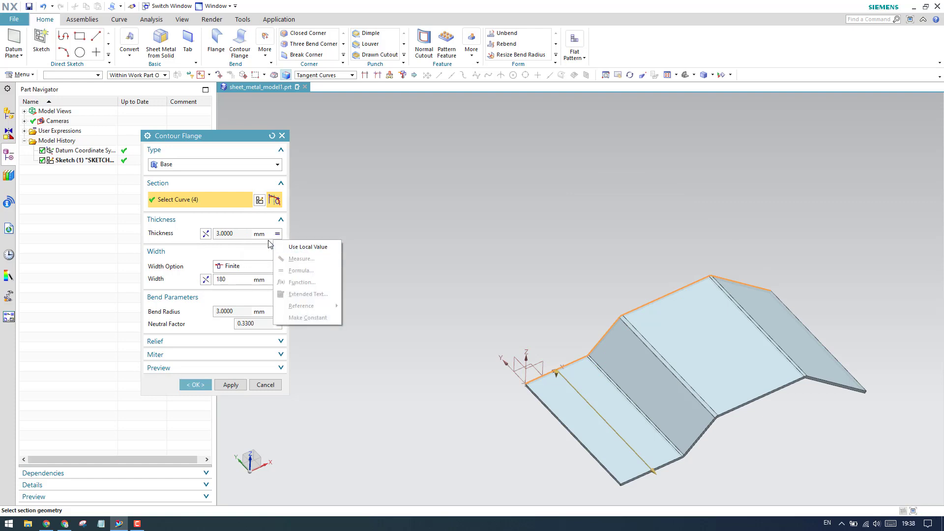
{"action": "left_click", "coordinate": [237, 231]}
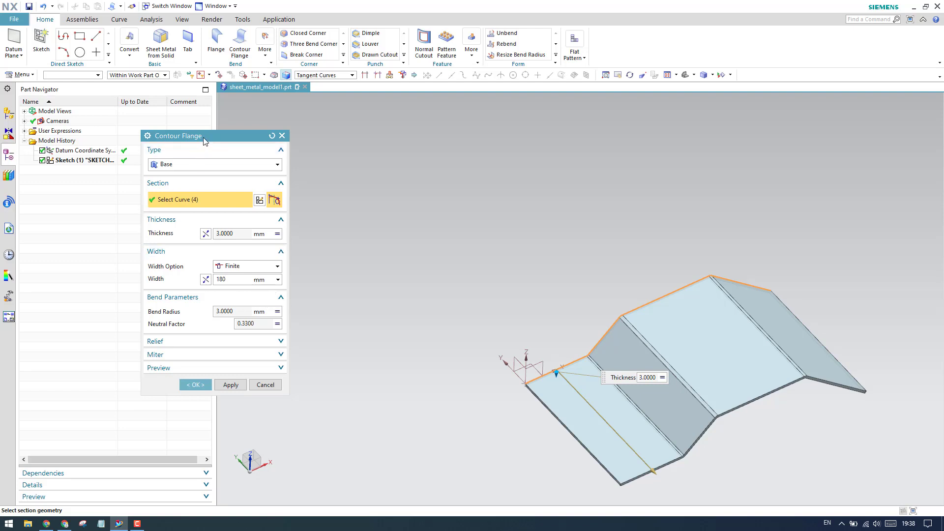
{"action": "left_click_drag", "start_coordinate": [204, 137], "coordinate": [210, 89]}
{"action": "left_click_drag", "start_coordinate": [221, 353], "coordinate": [221, 417]}
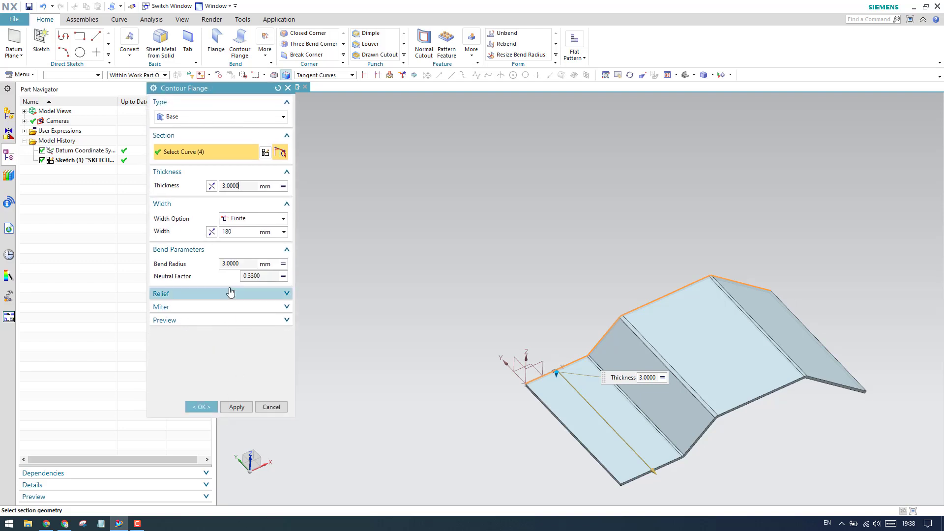
{"action": "scroll", "coordinate": [552, 288], "scroll_direction": "up", "scroll_amount": 2}
{"action": "scroll", "coordinate": [501, 310], "scroll_direction": "up", "scroll_amount": 2}
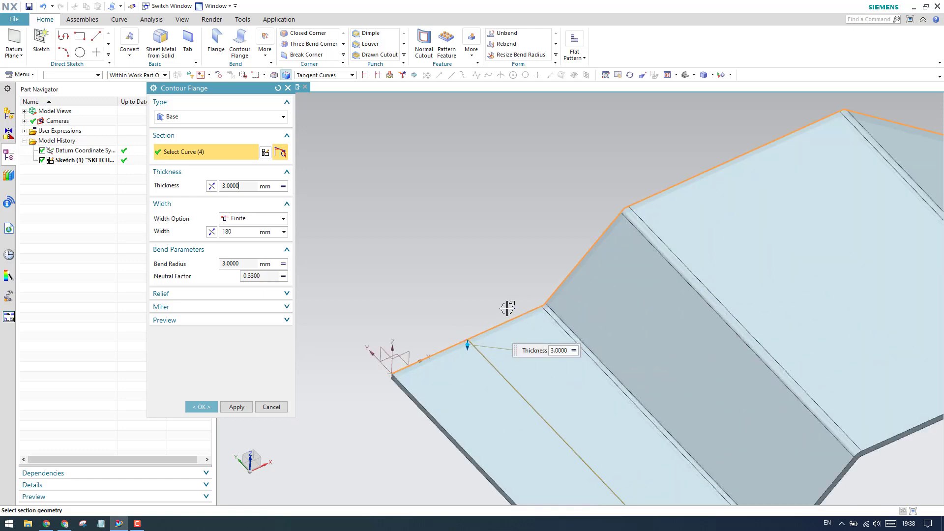
{"action": "scroll", "coordinate": [499, 302], "scroll_direction": "down", "scroll_amount": 2}
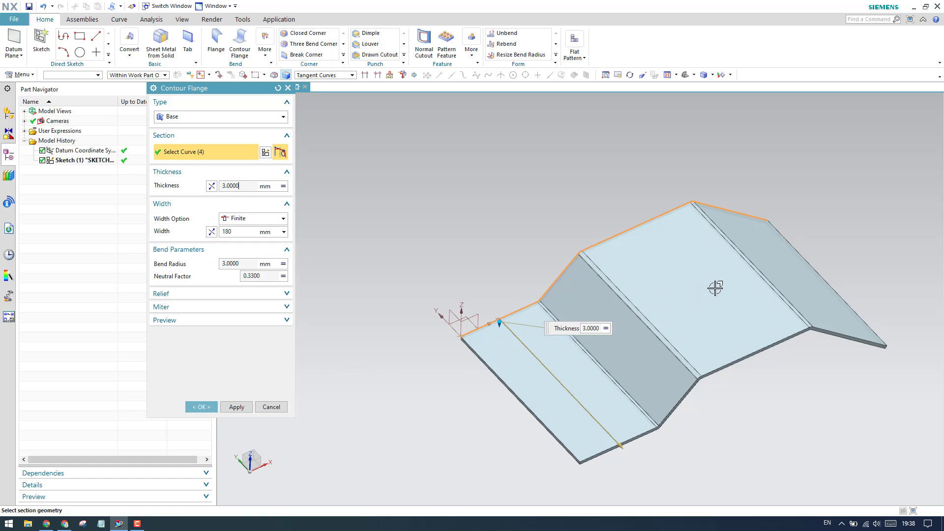
Try mitering the flange's start-end corners at -20° with the Normal to Thickness cutout, and turn the miter off again
{"action": "left_click", "coordinate": [248, 308]}
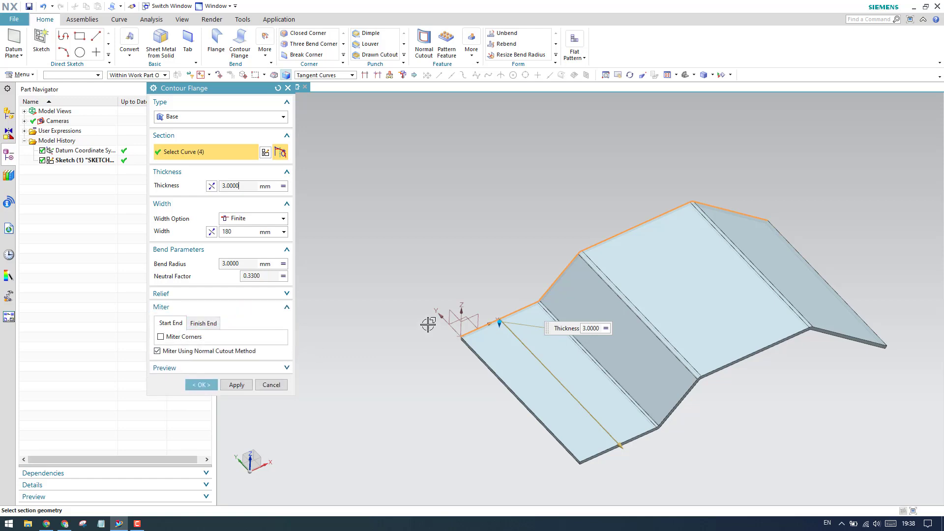
{"action": "left_click", "coordinate": [178, 339]}
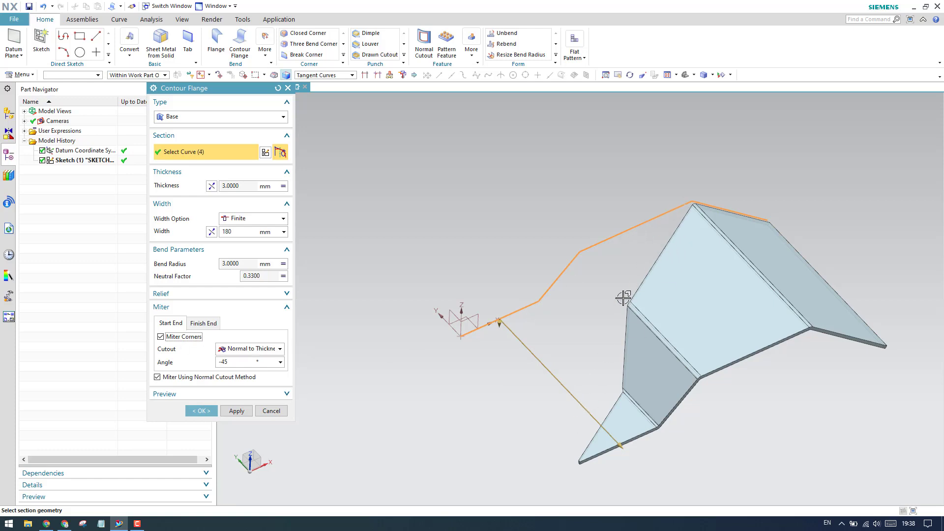
{"action": "middle_click_drag", "start_coordinate": [624, 292], "coordinate": [604, 305]}
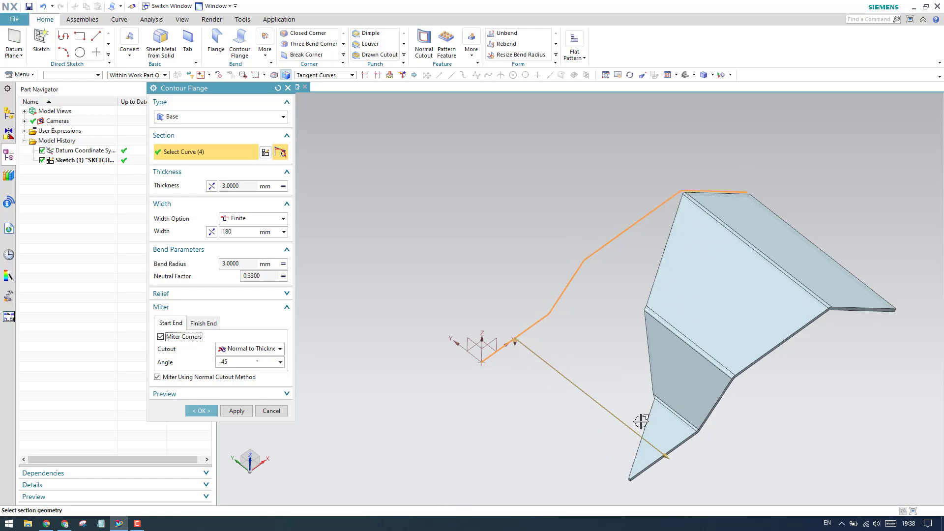
{"action": "left_click_drag", "start_coordinate": [239, 364], "coordinate": [191, 362]}
{"action": "type", "text": "-20"}
{"action": "key", "text": "Return"}
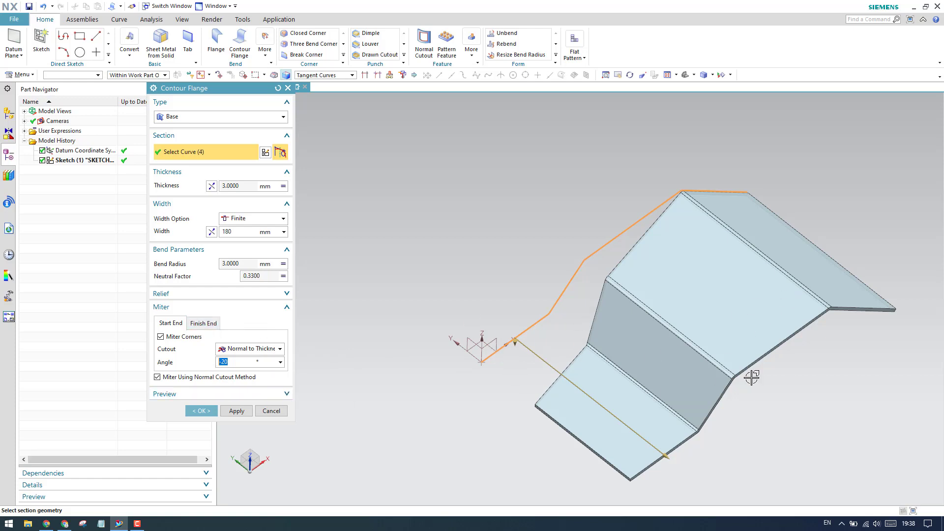
{"action": "left_click", "coordinate": [162, 337]}
Try mitering the flange's finish-end corners at -45° and turn that miter off again
{"action": "left_click", "coordinate": [203, 323]}
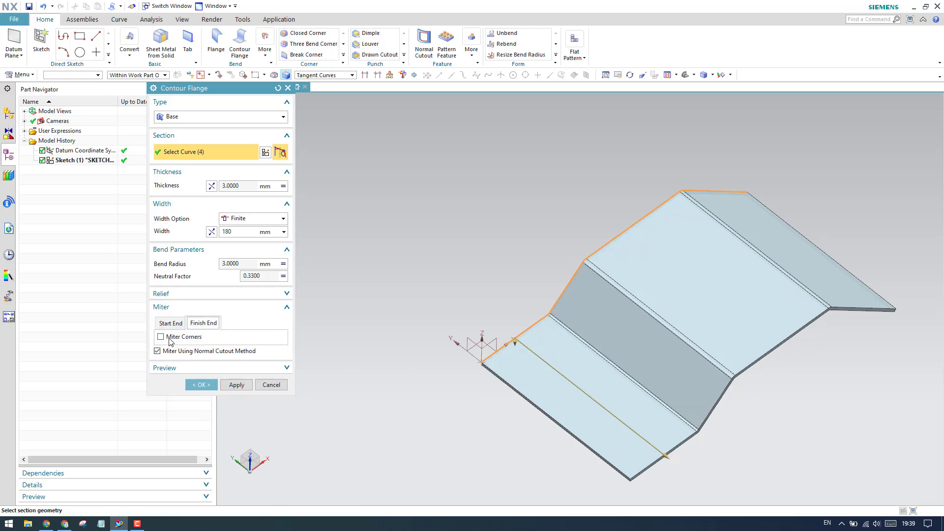
{"action": "left_click", "coordinate": [161, 338]}
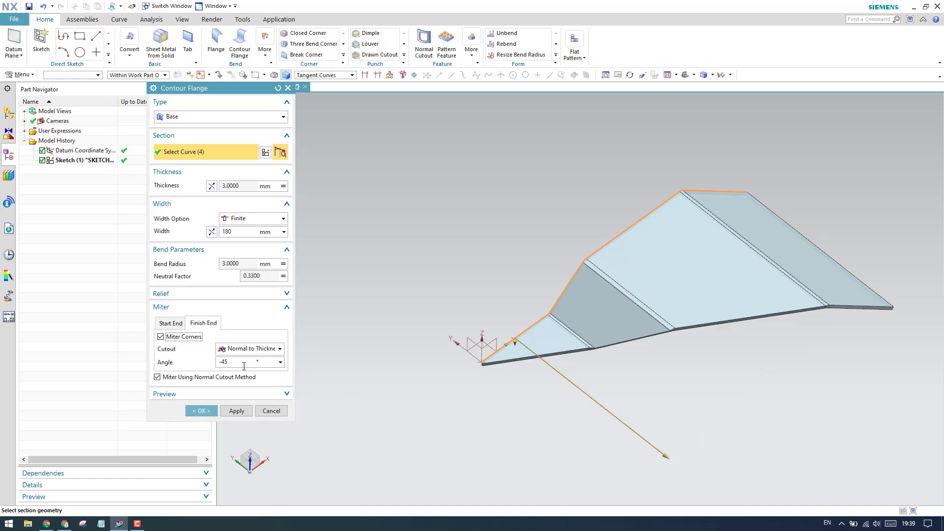
{"action": "scroll", "coordinate": [682, 349], "scroll_direction": "down", "scroll_amount": 2}
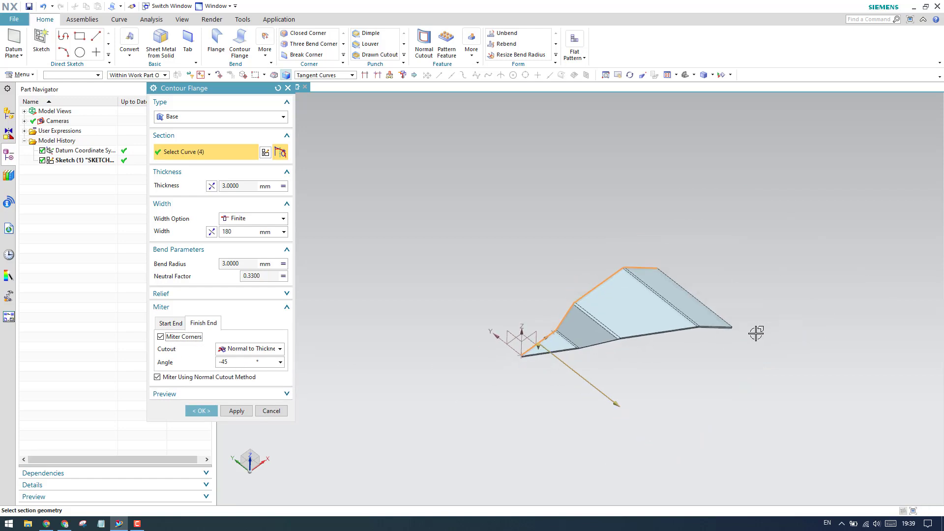
{"action": "scroll", "coordinate": [558, 362], "scroll_direction": "up", "scroll_amount": 1}
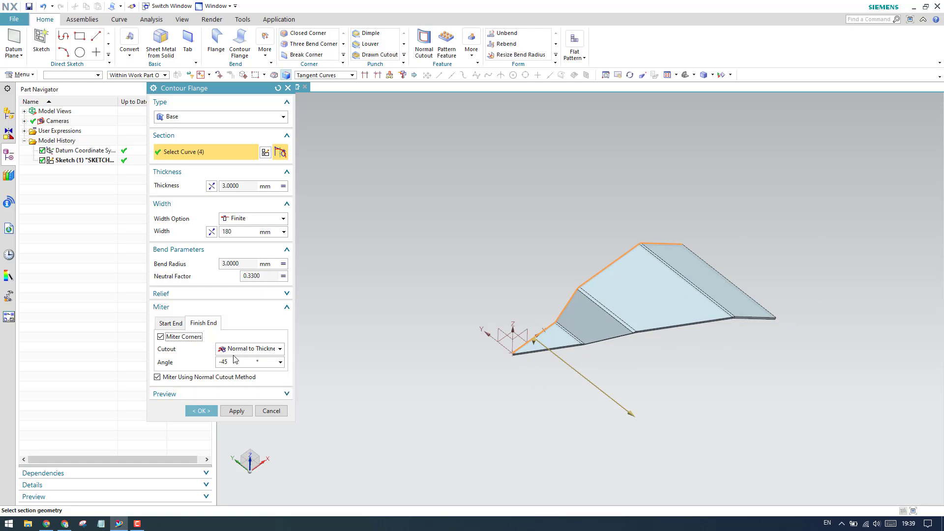
{"action": "left_click", "coordinate": [183, 338]}
Accept the base contour flange without mitered corners and inspect the resulting body
{"action": "left_click", "coordinate": [171, 323]}
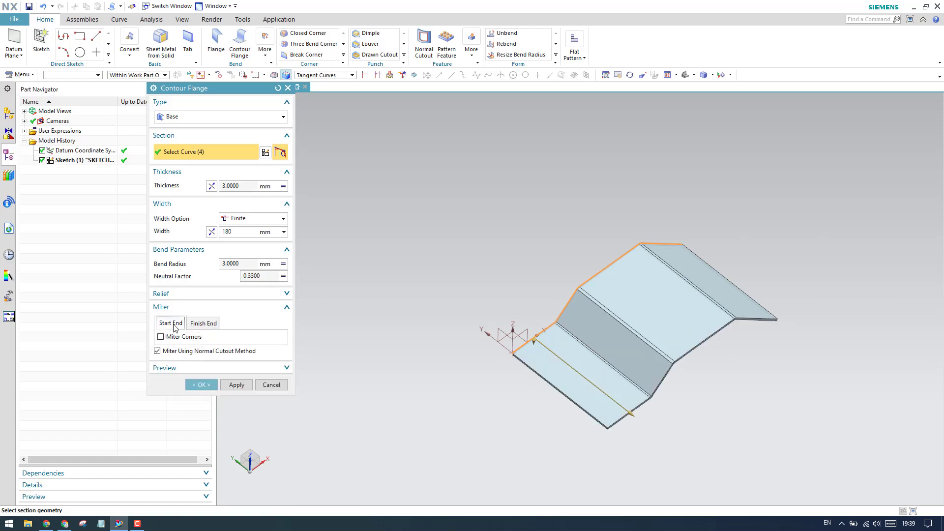
{"action": "left_click", "coordinate": [194, 385]}
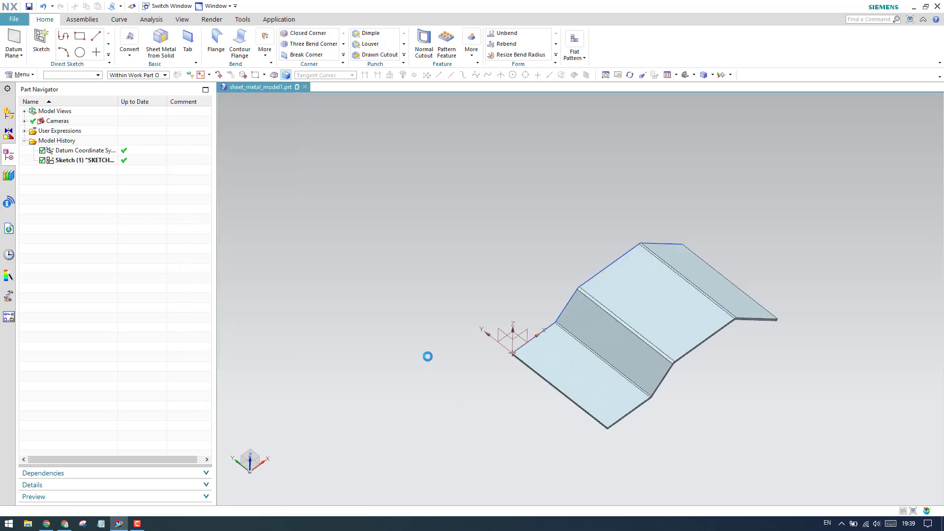
{"action": "scroll", "coordinate": [467, 311], "scroll_direction": "up", "scroll_amount": 3}
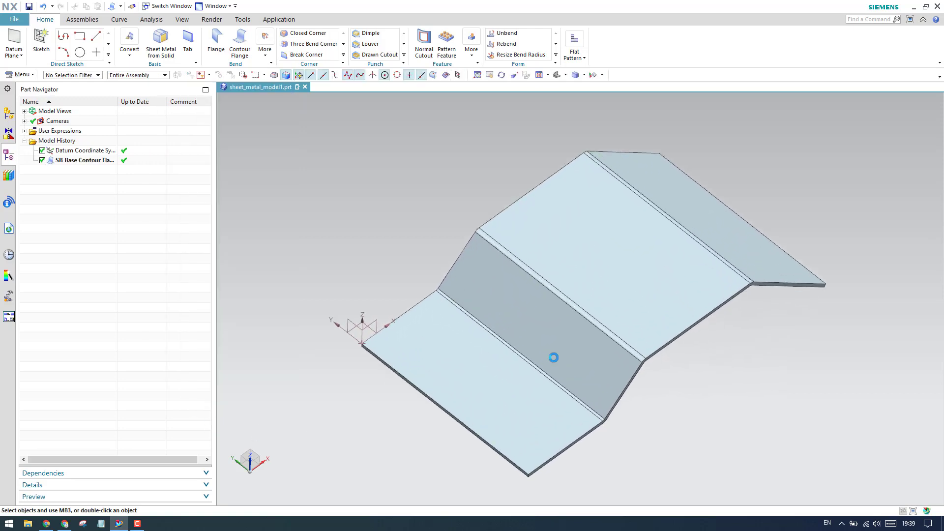
{"action": "middle_click_drag", "start_coordinate": [552, 353], "coordinate": [500, 322]}
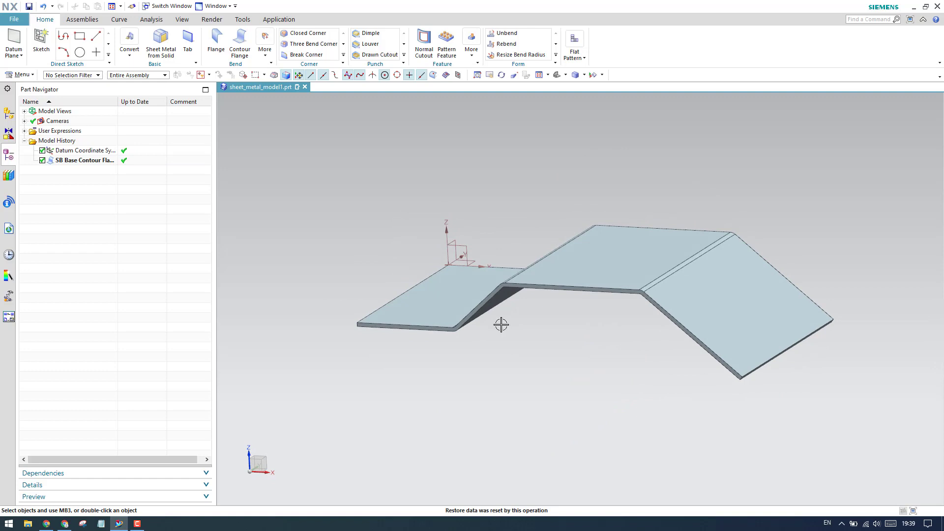
{"action": "middle_click_drag", "start_coordinate": [501, 324], "coordinate": [529, 346]}
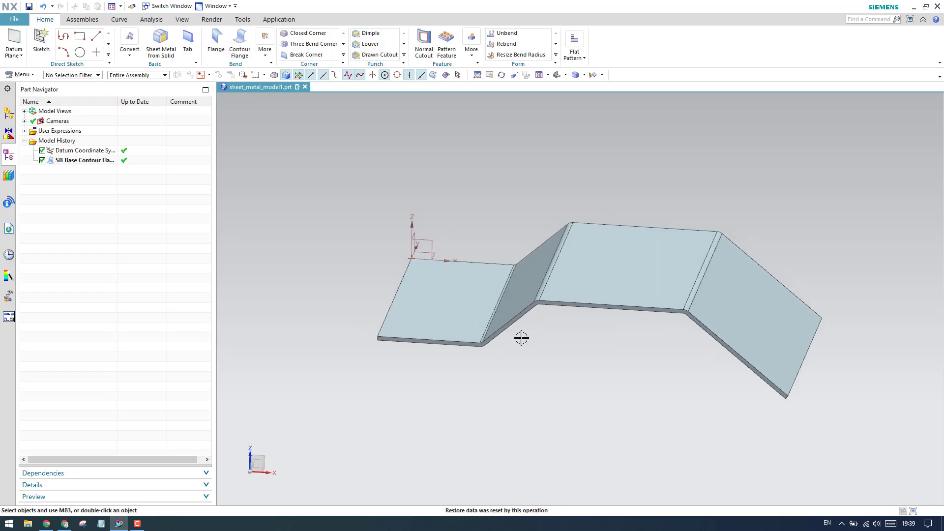
{"action": "left_click", "coordinate": [240, 40]}
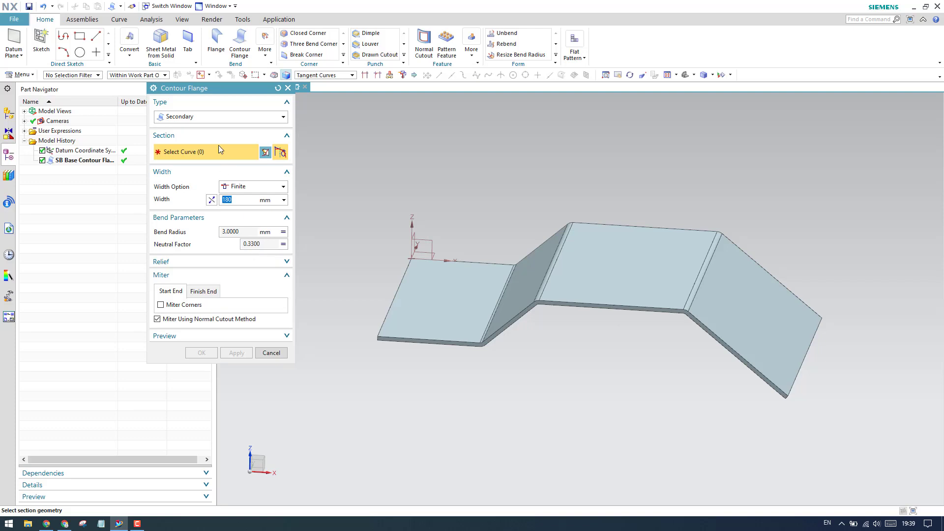
{"action": "left_click", "coordinate": [220, 117]}
{"action": "left_click", "coordinate": [219, 119]}
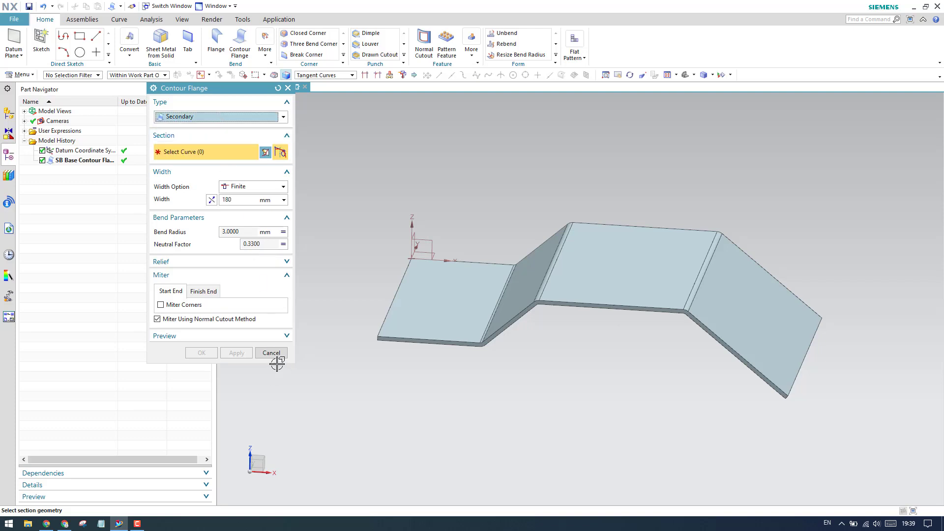
{"action": "left_click", "coordinate": [272, 352]}
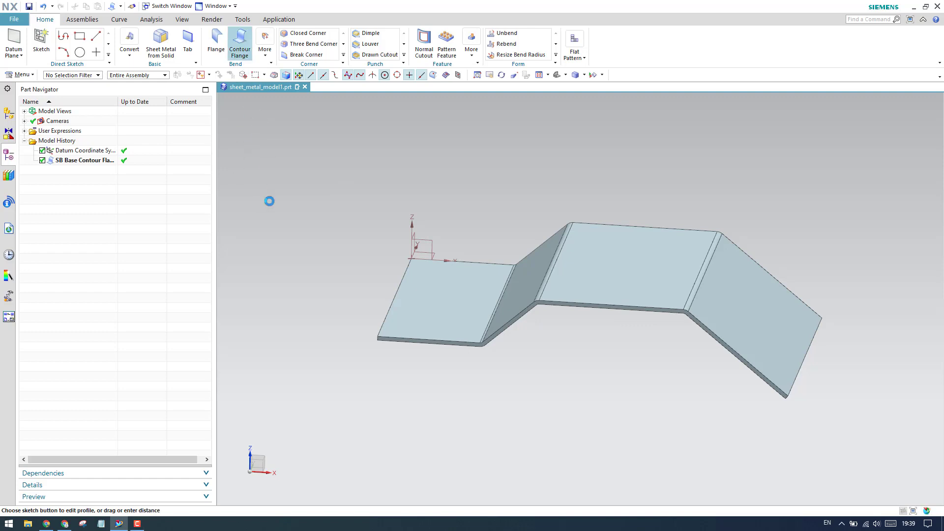
{"action": "left_click", "coordinate": [271, 352]}
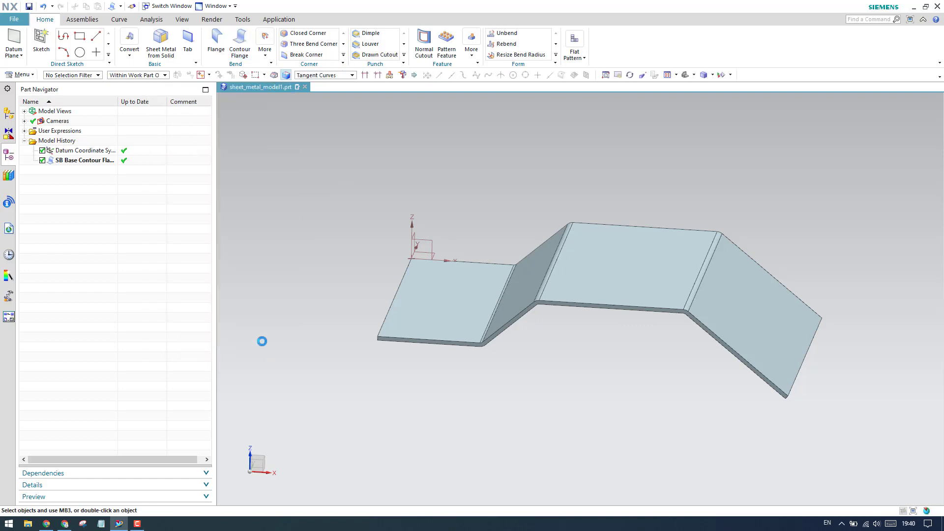
Delete the base contour flange from the model history
{"action": "right_click", "coordinate": [102, 160]}
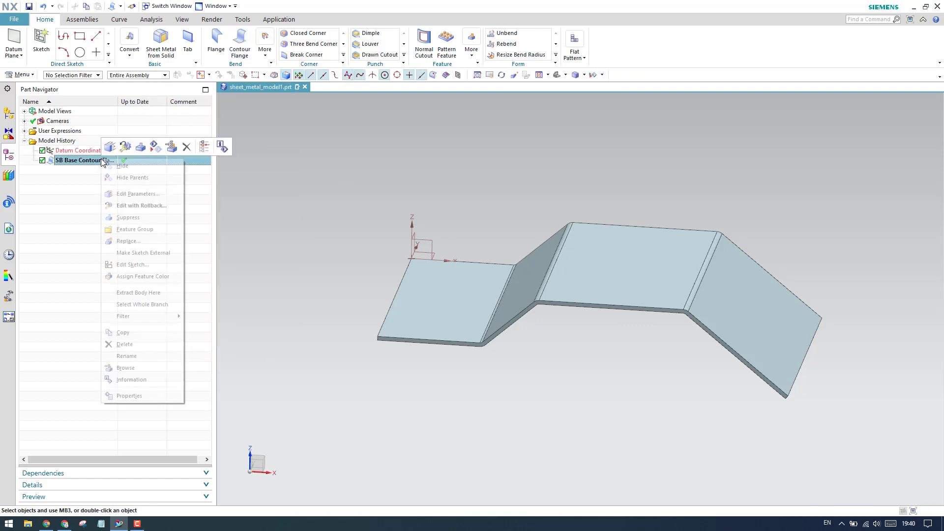
{"action": "left_click", "coordinate": [187, 148]}
{"action": "middle_click_drag", "start_coordinate": [265, 224], "coordinate": [379, 229]}
Create a 3 mm thick base tab from a rectangle sketched around the origin on the XY plane
{"action": "left_click", "coordinate": [188, 45]}
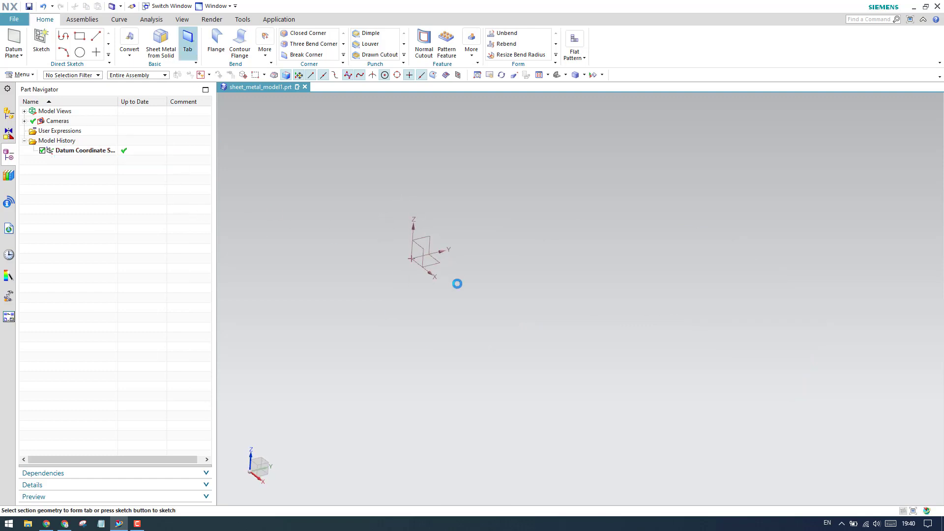
{"action": "left_click", "coordinate": [457, 281]}
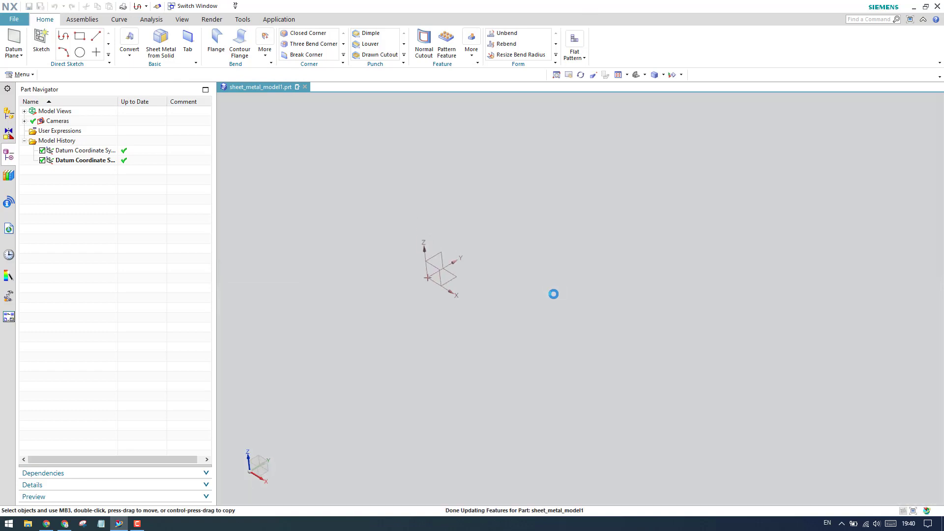
{"action": "left_click", "coordinate": [136, 49]}
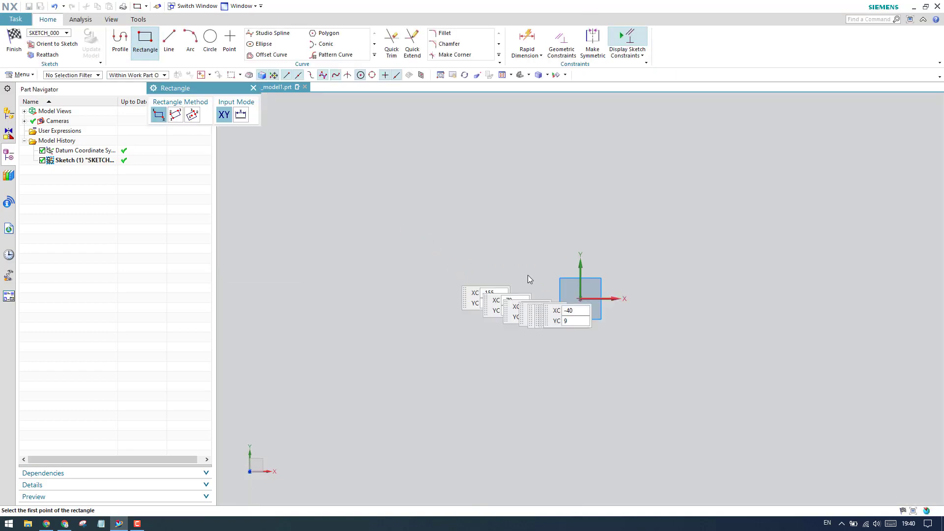
{"action": "left_click", "coordinate": [462, 218]}
{"action": "left_click", "coordinate": [748, 372]}
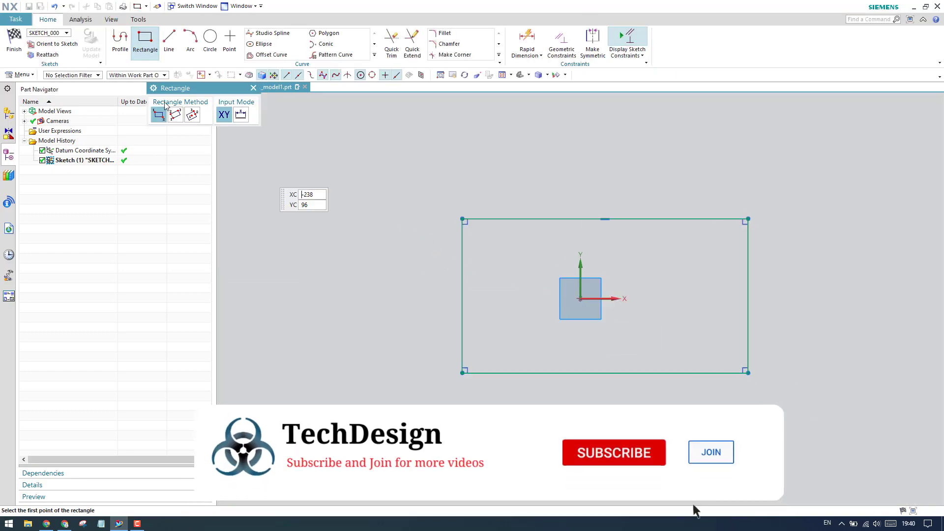
{"action": "left_click", "coordinate": [14, 44]}
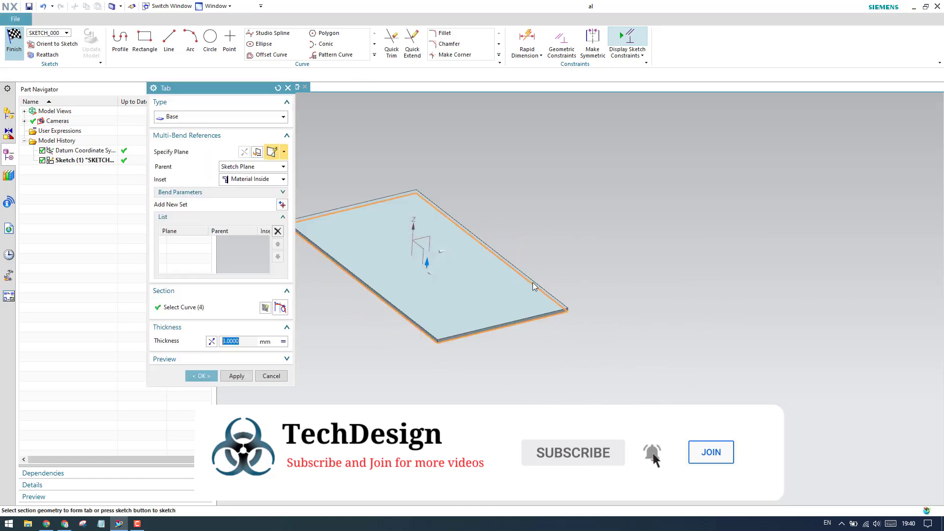
{"action": "left_click", "coordinate": [196, 376]}
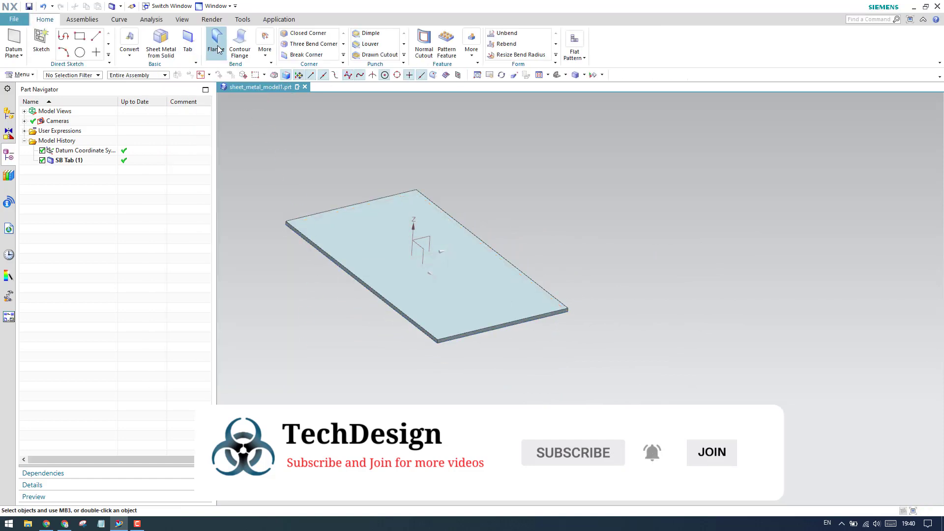
Start a full-width flange on both short edges and the far long edge of the tab, with a length of 50 mm
{"action": "left_click", "coordinate": [216, 42]}
{"action": "scroll", "coordinate": [492, 327], "scroll_direction": "up", "scroll_amount": 2}
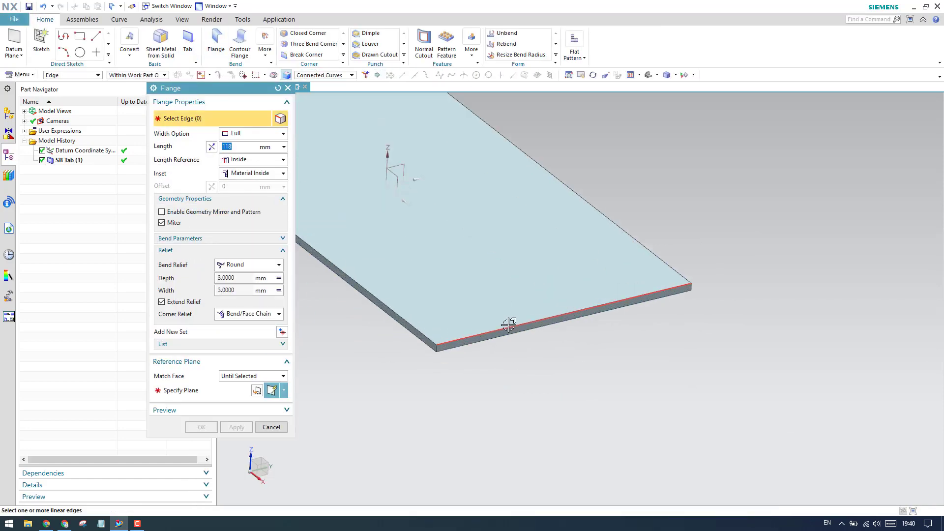
{"action": "left_click", "coordinate": [506, 323]}
{"action": "left_click", "coordinate": [565, 185]}
{"action": "scroll", "coordinate": [589, 291], "scroll_direction": "down", "scroll_amount": 1}
{"action": "scroll", "coordinate": [500, 206], "scroll_direction": "down", "scroll_amount": 2}
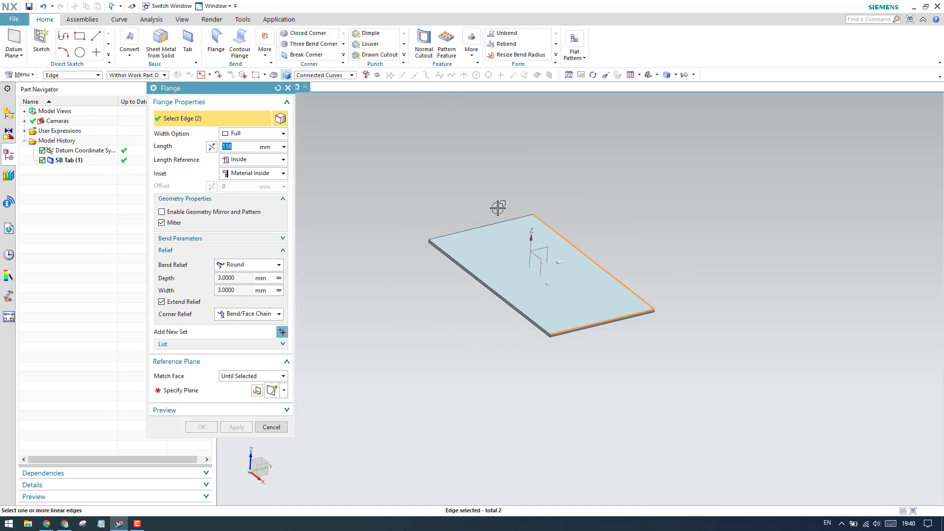
{"action": "scroll", "coordinate": [499, 240], "scroll_direction": "up", "scroll_amount": 1}
{"action": "left_click", "coordinate": [499, 229]}
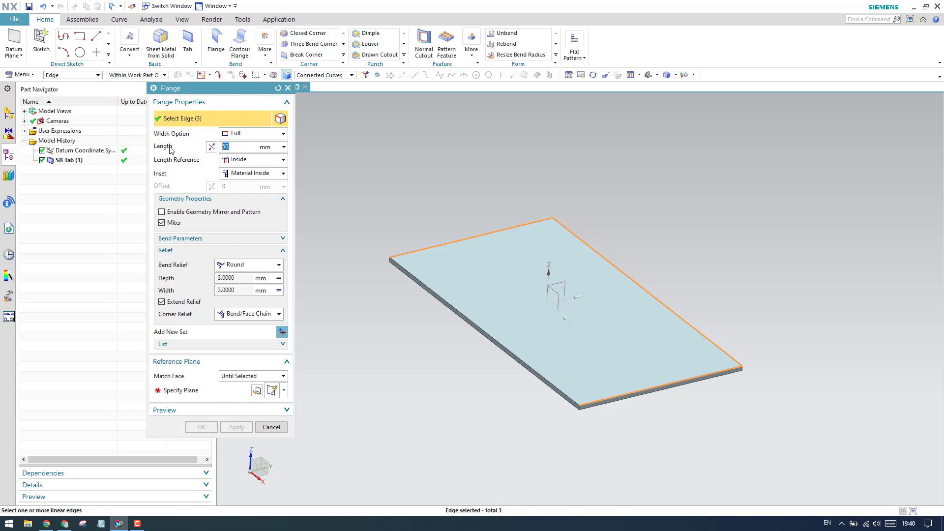
Set Match Face to None and the angle to 90°, and create the flange on the three edges
{"action": "left_click", "coordinate": [252, 376]}
{"action": "left_click", "coordinate": [236, 385]}
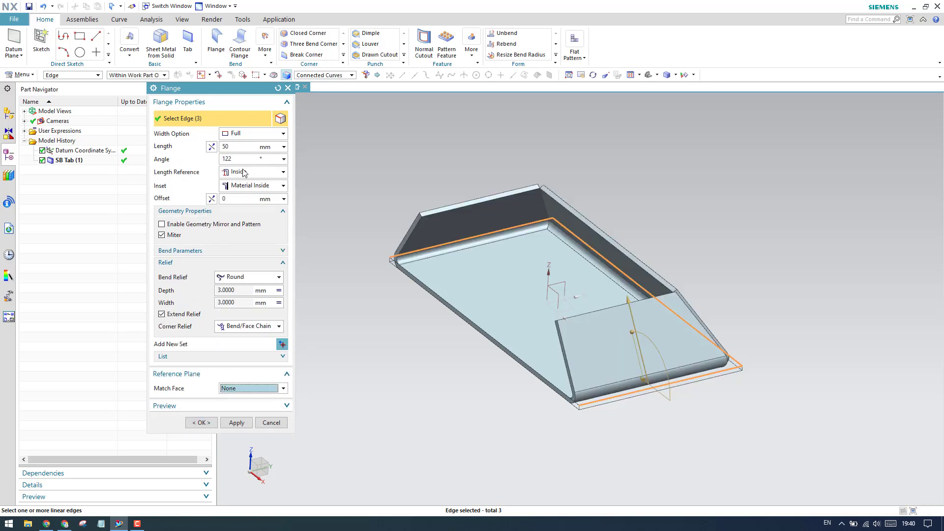
{"action": "left_click", "coordinate": [185, 161]}
{"action": "key", "text": "Return"}
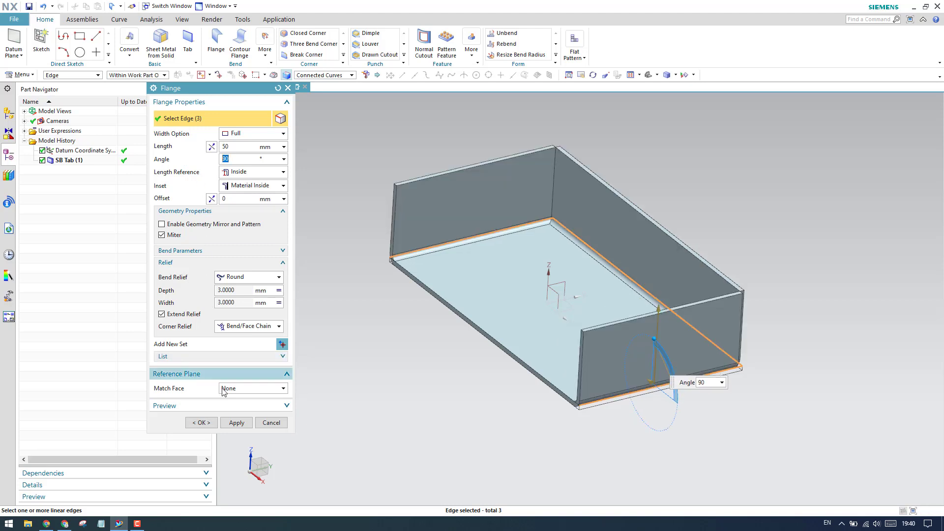
{"action": "left_click", "coordinate": [201, 422]}
{"action": "middle_click_drag", "start_coordinate": [477, 288], "coordinate": [526, 273]}
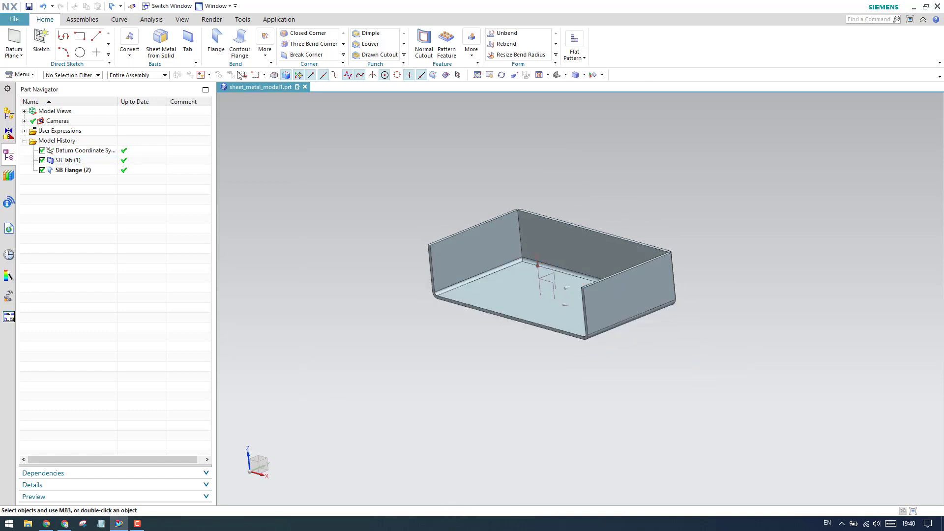
Start a secondary contour flange and try the tangent curves along the tab's open long edge as its section
{"action": "left_click", "coordinate": [240, 44]}
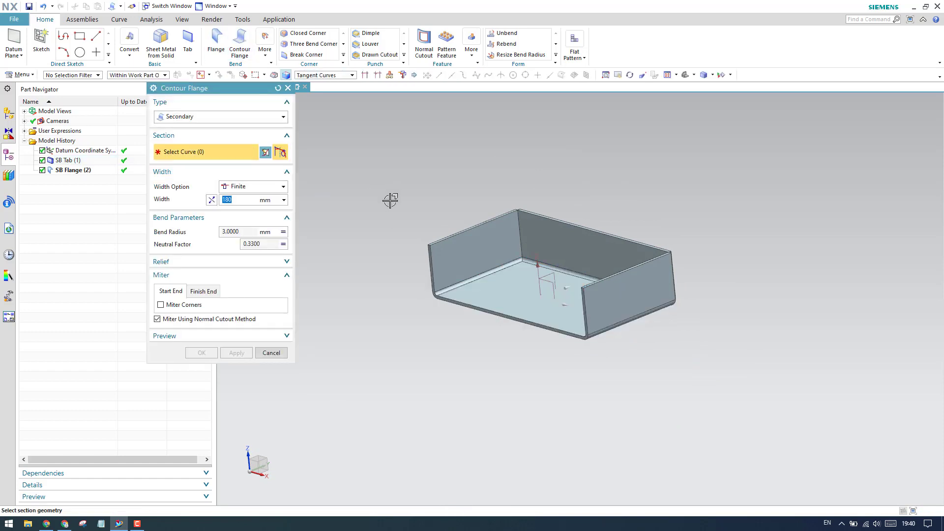
{"action": "mouse_move", "coordinate": [341, 168]}
{"action": "middle_mouse_down"}
{"action": "mouse_move", "coordinate": [339, 190]}
{"action": "mouse_move", "coordinate": [352, 172]}
{"action": "mouse_move", "coordinate": [349, 156]}
{"action": "middle_mouse_up"}
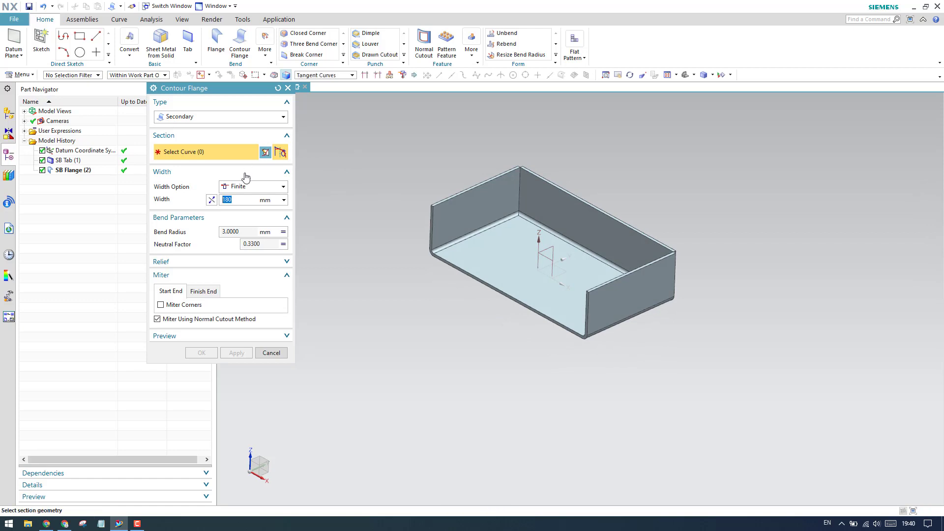
{"action": "scroll", "coordinate": [525, 315], "scroll_direction": "up", "scroll_amount": 5}
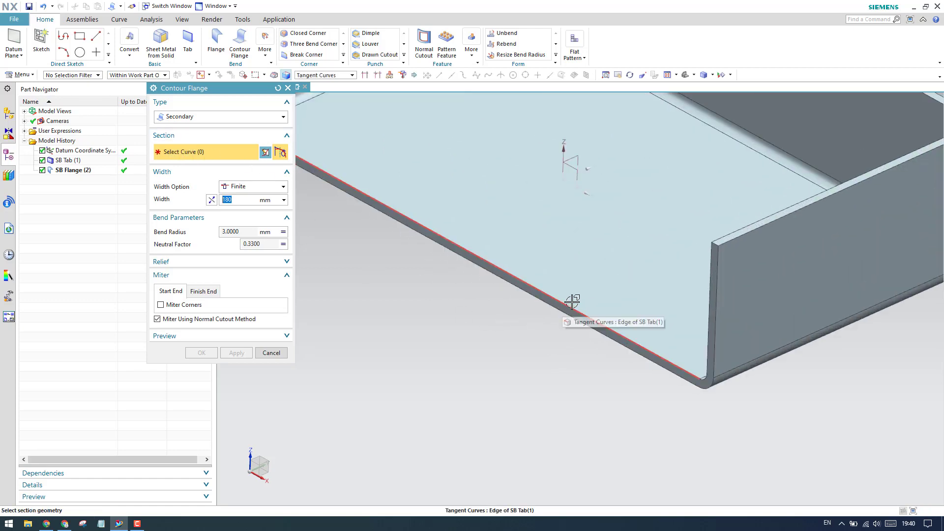
{"action": "scroll", "coordinate": [572, 300], "scroll_direction": "down", "scroll_amount": 3}
{"action": "left_click", "coordinate": [601, 318]}
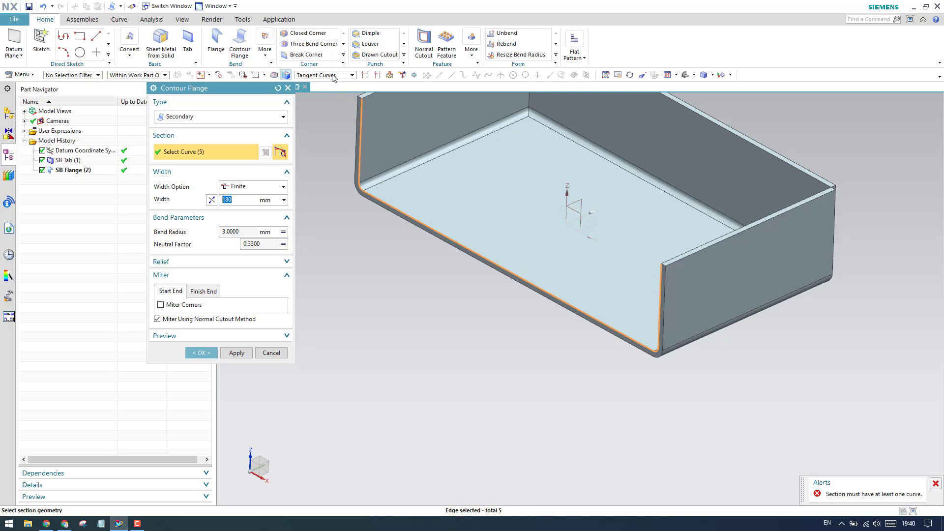
{"action": "left_click", "coordinate": [532, 284], "text": "shift"}
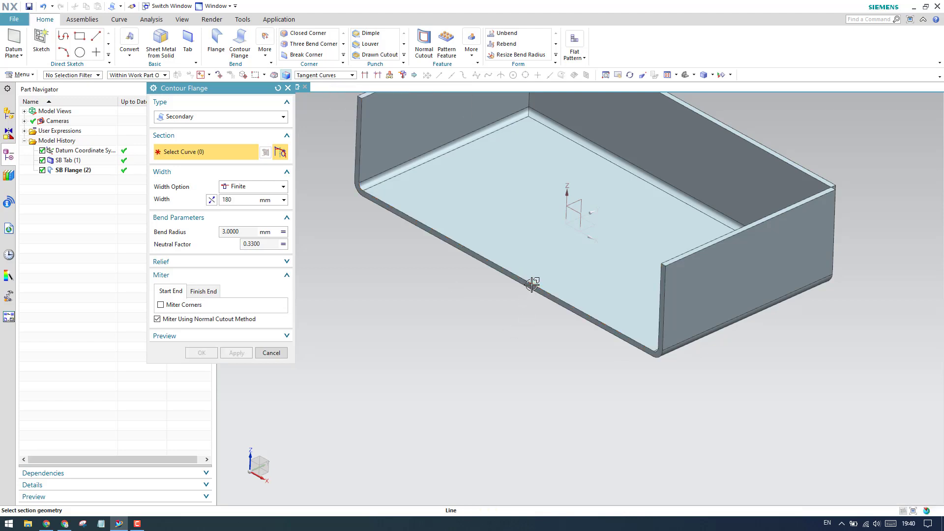
Set the curve rule to Single Curve and place a section sketch plane normal to the tab's open long edge at 0% arc length
{"action": "left_click", "coordinate": [326, 76]}
{"action": "left_click", "coordinate": [318, 82]}
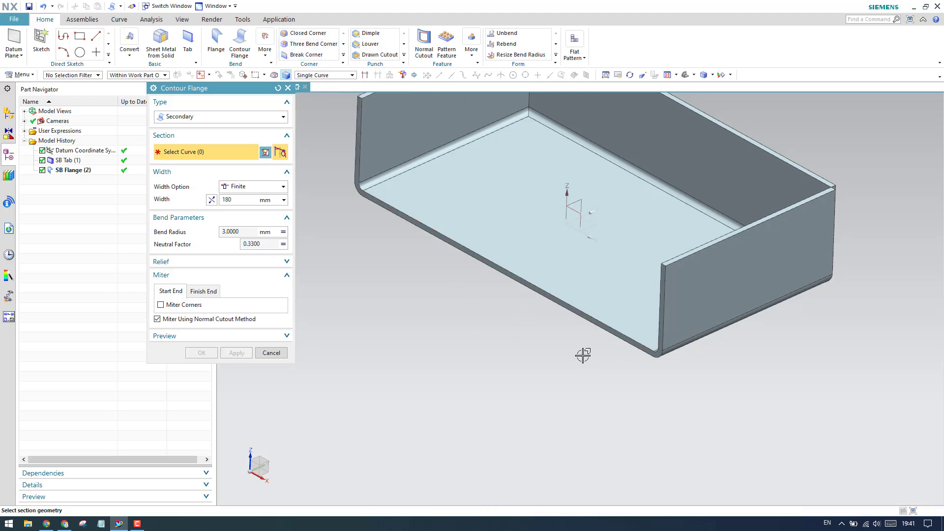
{"action": "key", "text": "Escape"}
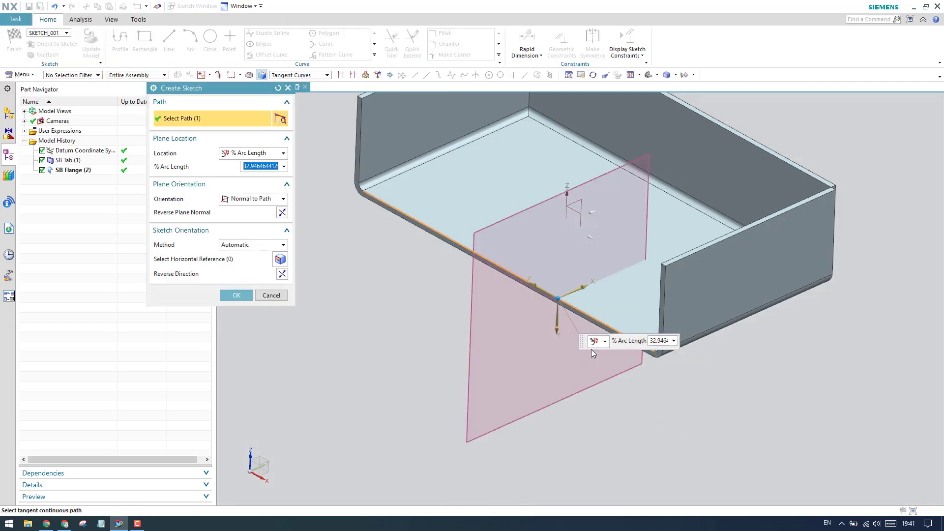
{"action": "mouse_move", "coordinate": [570, 306]}
{"action": "left_mouse_down"}
{"action": "mouse_move", "coordinate": [617, 337]}
{"action": "mouse_move", "coordinate": [488, 312]}
{"action": "mouse_move", "coordinate": [548, 386]}
{"action": "left_mouse_up"}
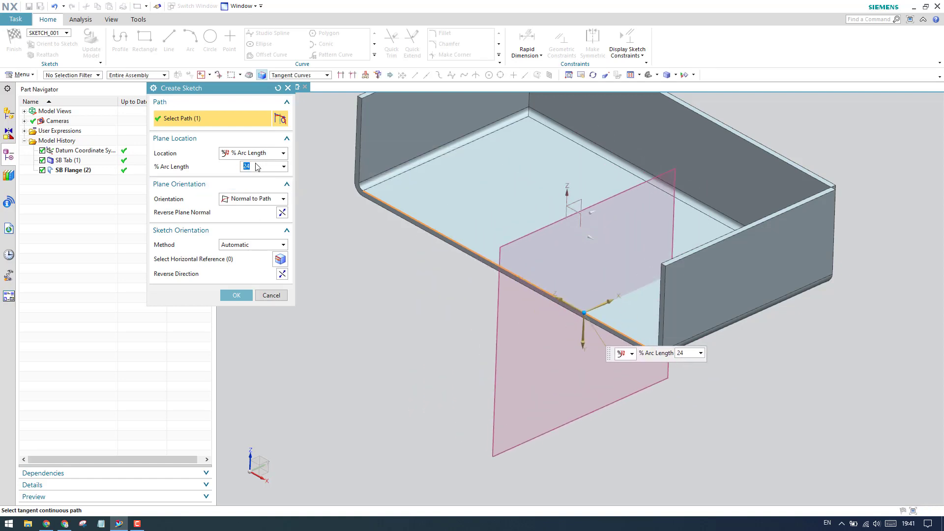
{"action": "key", "text": "Return"}
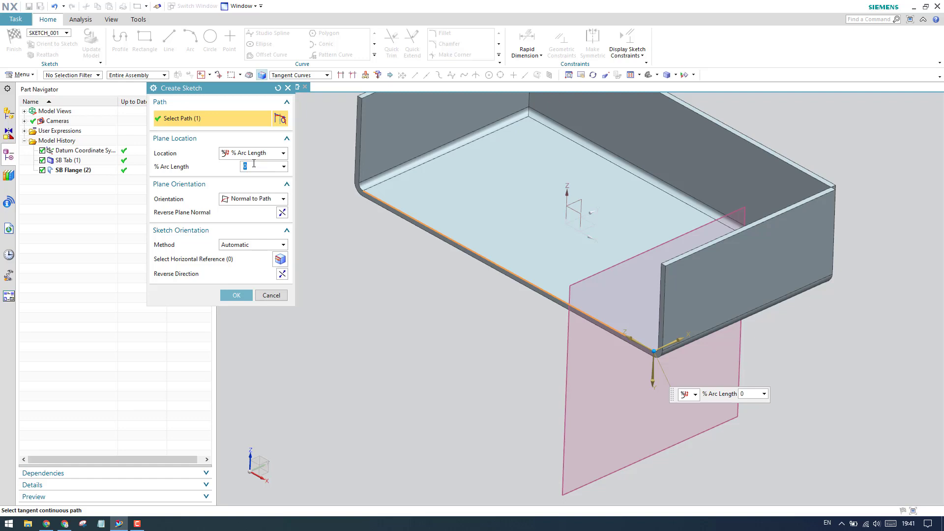
{"action": "left_click", "coordinate": [236, 295]}
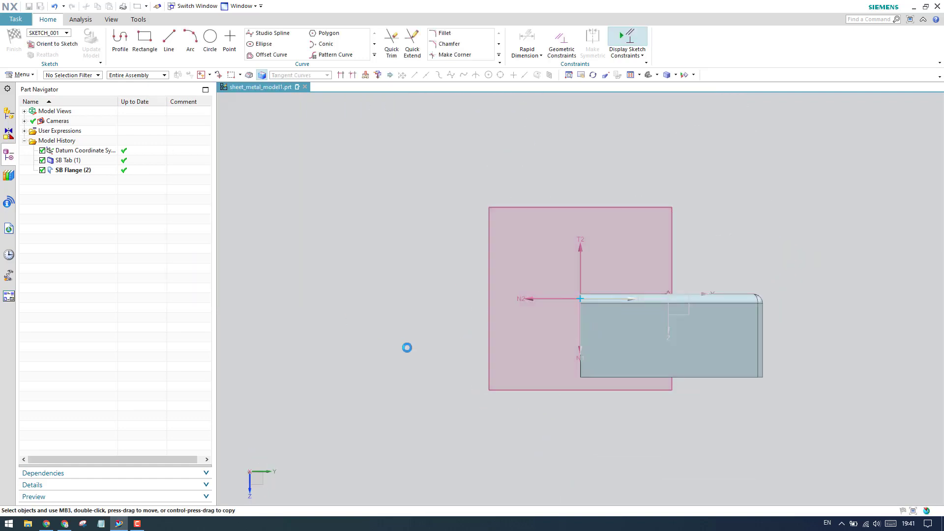
Sketch a slanted line about 27 mm high from the sketch origin and continue it with a horizontal line away from the tab
{"action": "scroll", "coordinate": [575, 338], "scroll_direction": "up", "scroll_amount": 5}
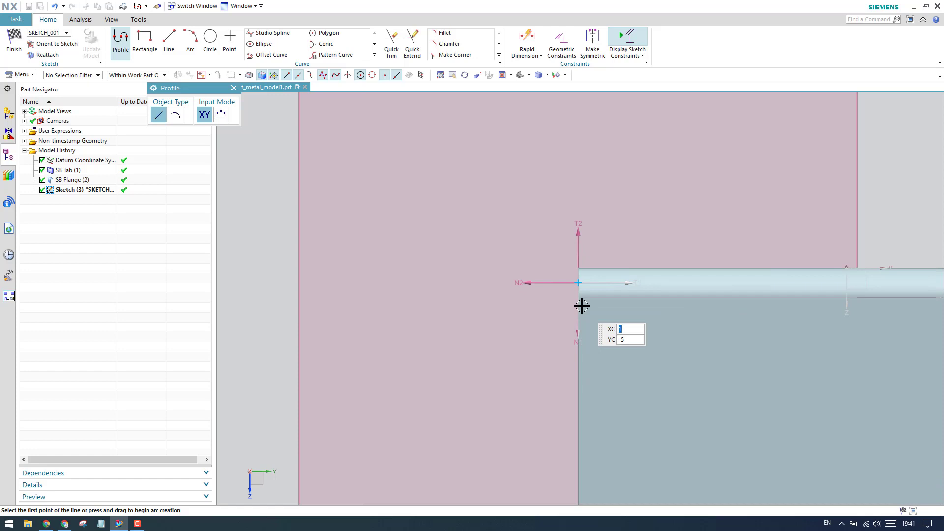
{"action": "left_click", "coordinate": [170, 42]}
{"action": "left_click", "coordinate": [577, 297]}
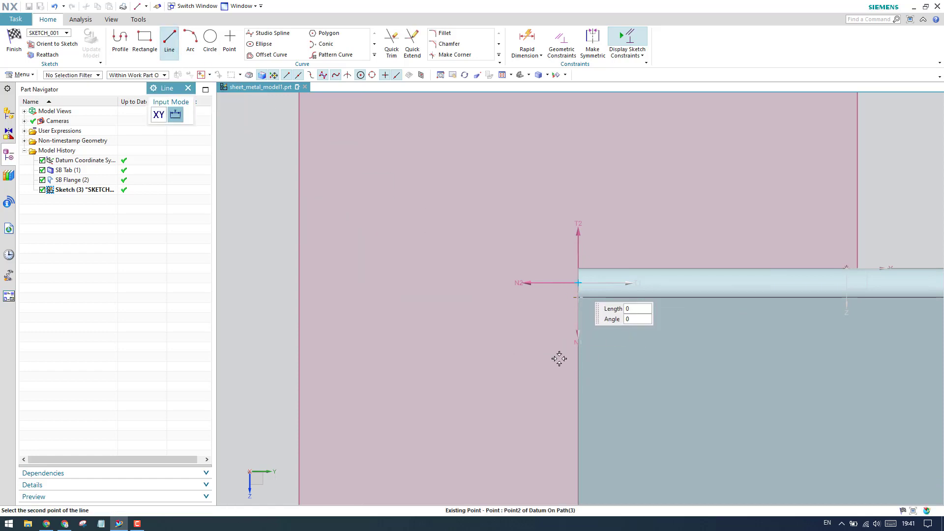
{"action": "left_click", "coordinate": [553, 414]}
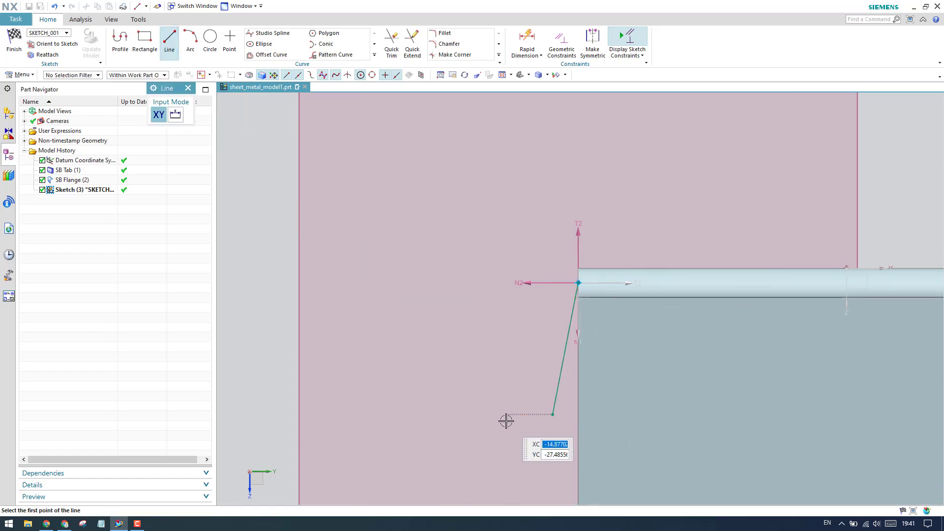
{"action": "left_click", "coordinate": [423, 414]}
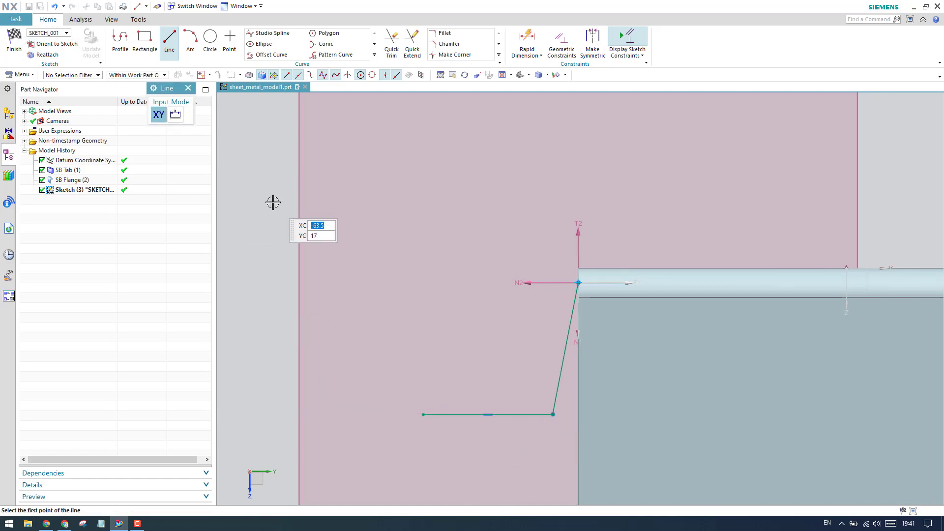
{"action": "key", "text": "Escape"}
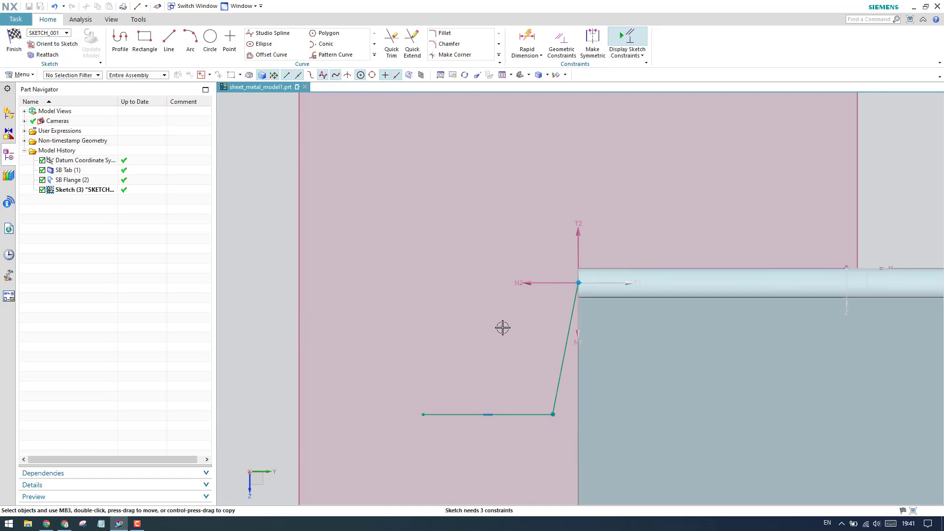
Constrain the slanted line to vertical and finish the sketch as the contour flange's section
{"action": "right_click", "coordinate": [563, 370]}
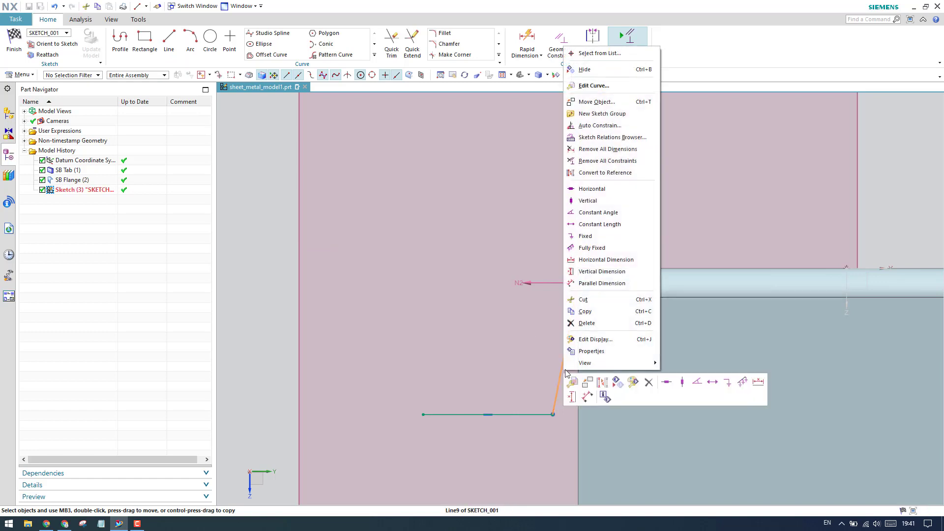
{"action": "left_click", "coordinate": [669, 385]}
{"action": "left_click", "coordinate": [17, 43]}
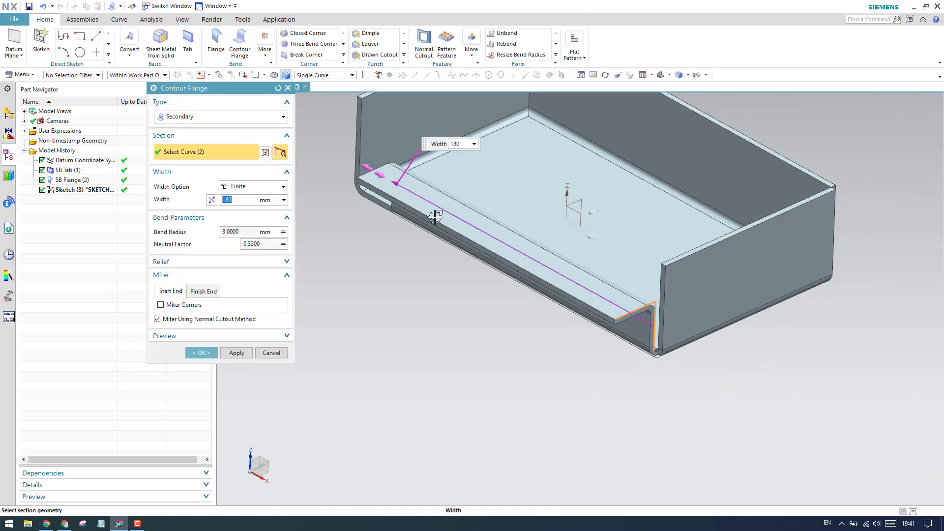
Inspect the 180 mm Finite flange preview and try the Symmetric width option
{"action": "middle_click_drag", "start_coordinate": [450, 225], "coordinate": [475, 272]}
{"action": "scroll", "coordinate": [442, 294], "scroll_direction": "up", "scroll_amount": 6}
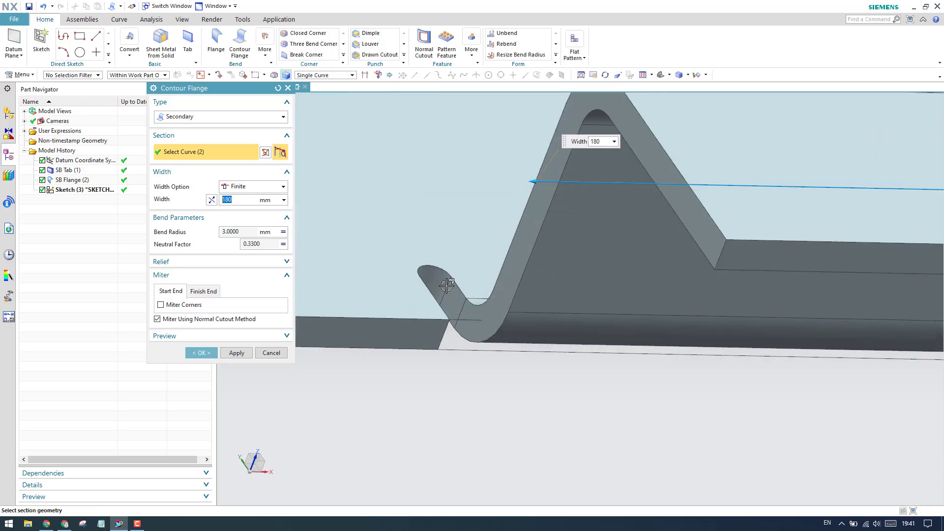
{"action": "scroll", "coordinate": [450, 285], "scroll_direction": "down", "scroll_amount": 4}
{"action": "scroll", "coordinate": [493, 274], "scroll_direction": "down", "scroll_amount": 4}
{"action": "scroll", "coordinate": [495, 272], "scroll_direction": "down", "scroll_amount": 2}
{"action": "middle_click_drag", "start_coordinate": [491, 259], "coordinate": [560, 266]}
{"action": "left_click", "coordinate": [246, 188]}
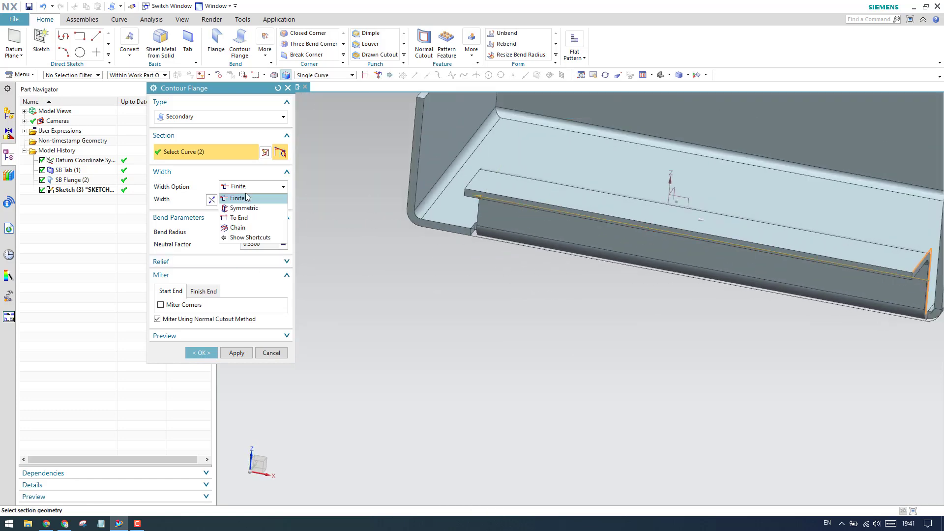
{"action": "left_click", "coordinate": [245, 208]}
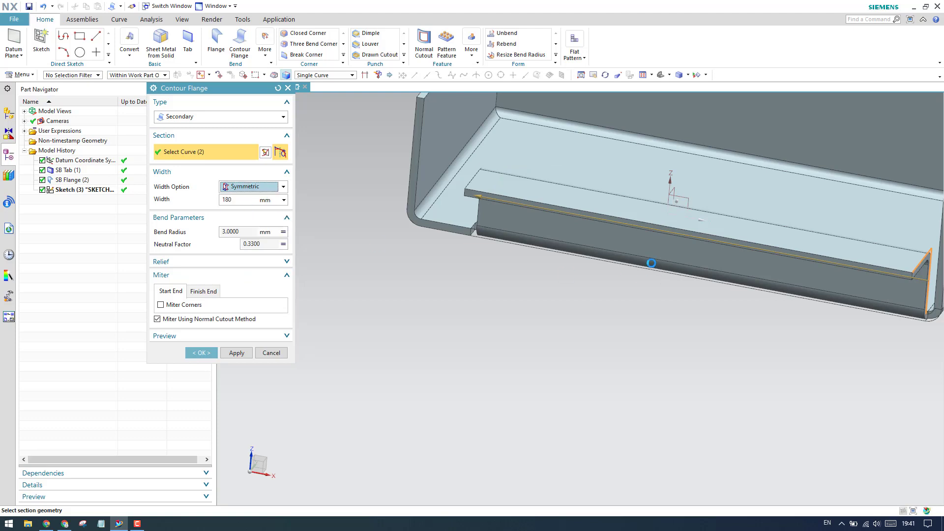
{"action": "middle_click_drag", "start_coordinate": [660, 267], "coordinate": [570, 245]}
{"action": "scroll", "coordinate": [719, 266], "scroll_direction": "up", "scroll_amount": 3}
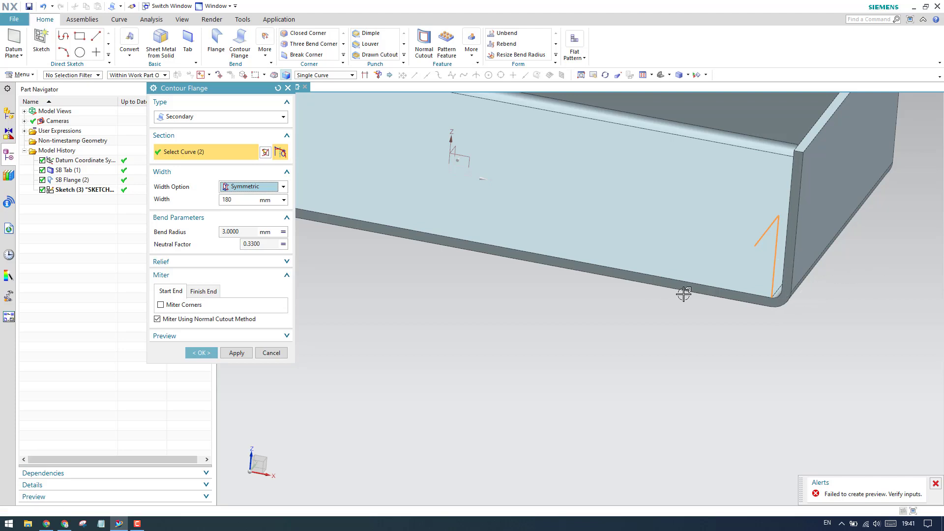
{"action": "scroll", "coordinate": [682, 293], "scroll_direction": "down", "scroll_amount": 3}
Set the contour flange's width option to To End and examine its end at the bend corner
{"action": "left_click", "coordinate": [249, 186]}
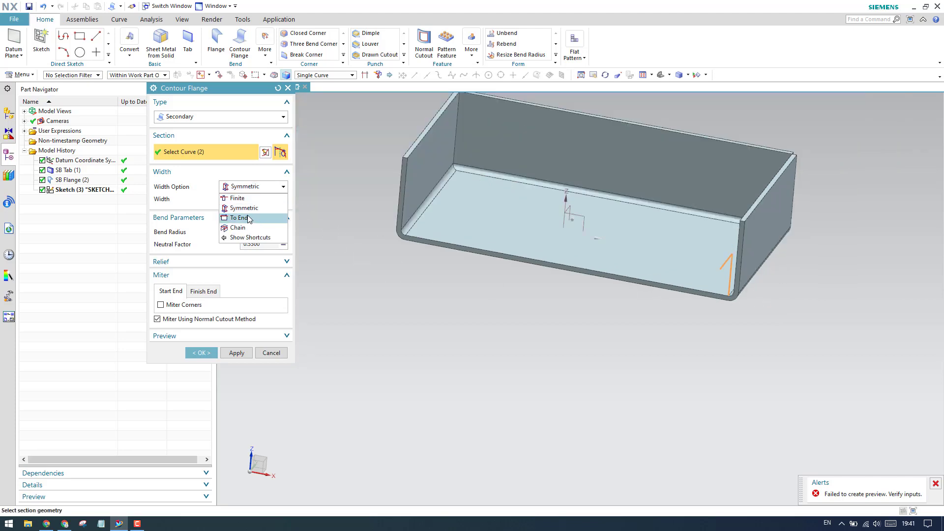
{"action": "left_click", "coordinate": [248, 217]}
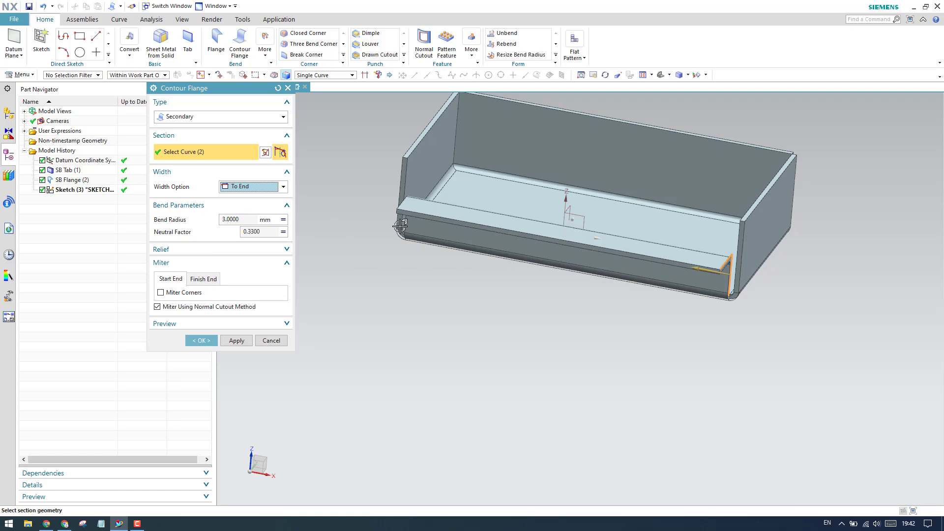
{"action": "scroll", "coordinate": [401, 226], "scroll_direction": "up", "scroll_amount": 3}
{"action": "middle_click_drag", "start_coordinate": [409, 228], "coordinate": [632, 334]}
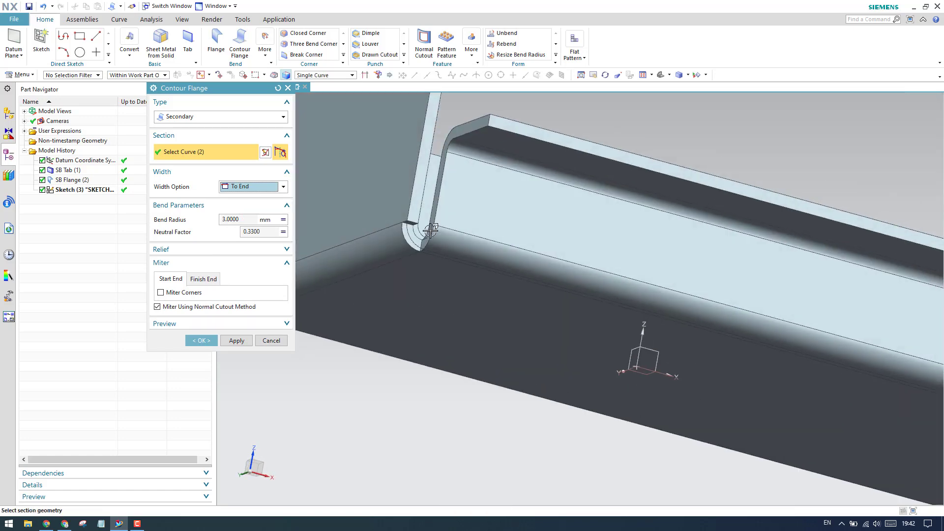
{"action": "scroll", "coordinate": [476, 234], "scroll_direction": "up", "scroll_amount": 3}
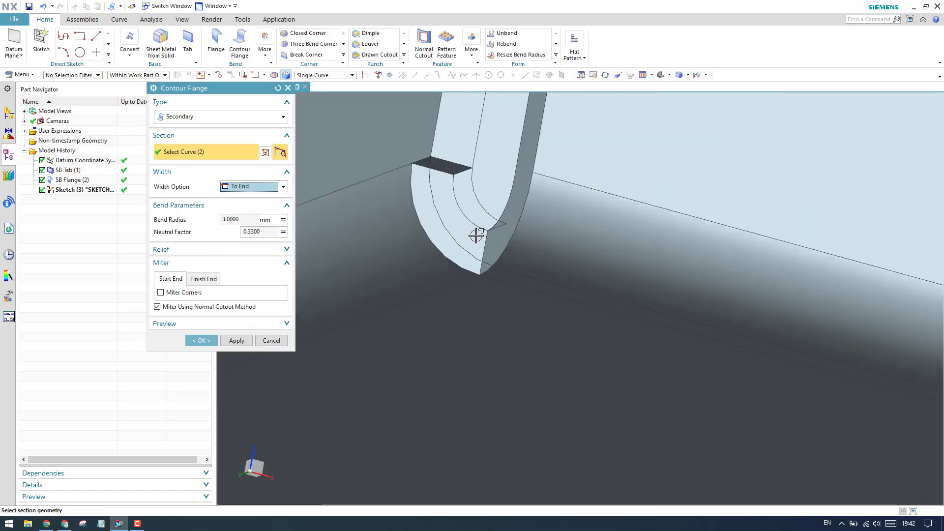
Check the contour flange's bend relief settings and view the flange along the tab's long edge
{"action": "left_click", "coordinate": [237, 250]}
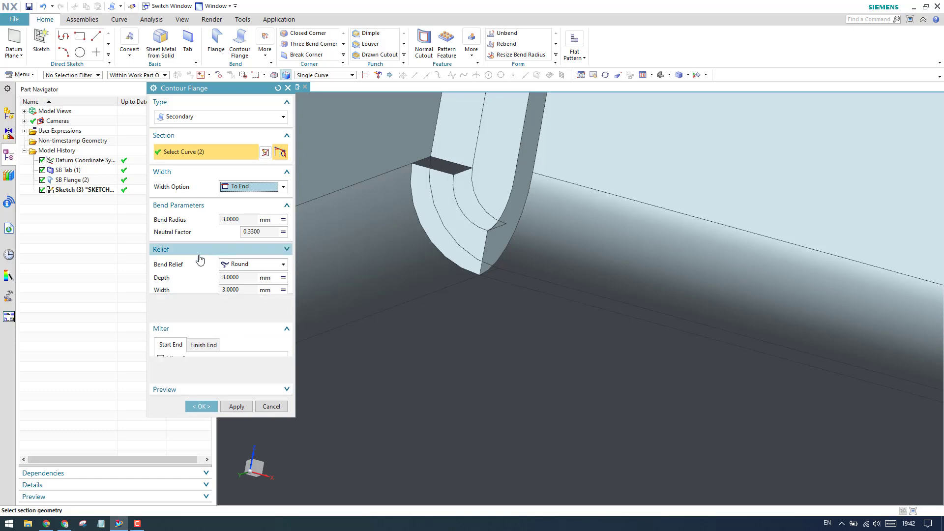
{"action": "left_click", "coordinate": [264, 249]}
{"action": "scroll", "coordinate": [390, 243], "scroll_direction": "down", "scroll_amount": 3}
{"action": "scroll", "coordinate": [462, 237], "scroll_direction": "down", "scroll_amount": 3}
{"action": "middle_click_drag", "start_coordinate": [438, 261], "coordinate": [415, 237]}
Keep the To End width option and create the secondary contour flange along the tab's long edge
{"action": "left_click", "coordinate": [257, 186]}
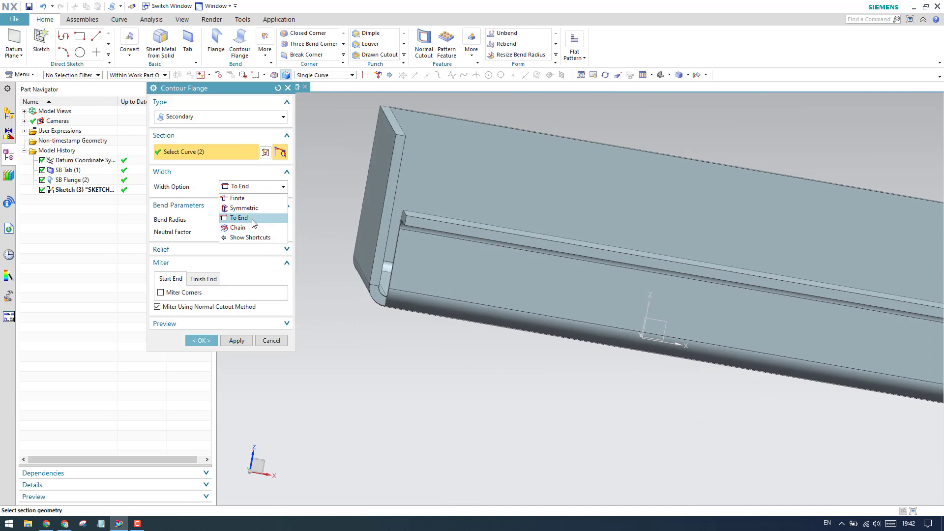
{"action": "left_click", "coordinate": [252, 221]}
{"action": "scroll", "coordinate": [523, 246], "scroll_direction": "down", "scroll_amount": 3}
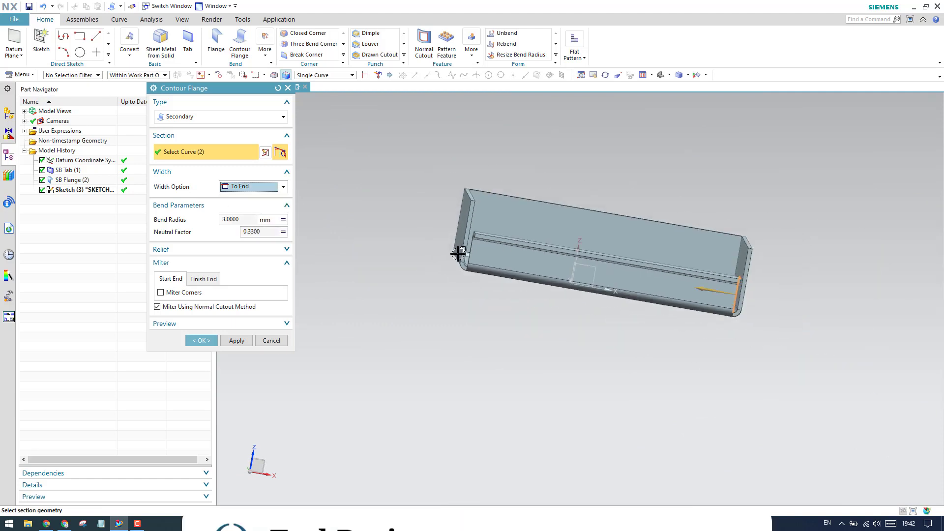
{"action": "middle_click_drag", "start_coordinate": [445, 259], "coordinate": [329, 246]}
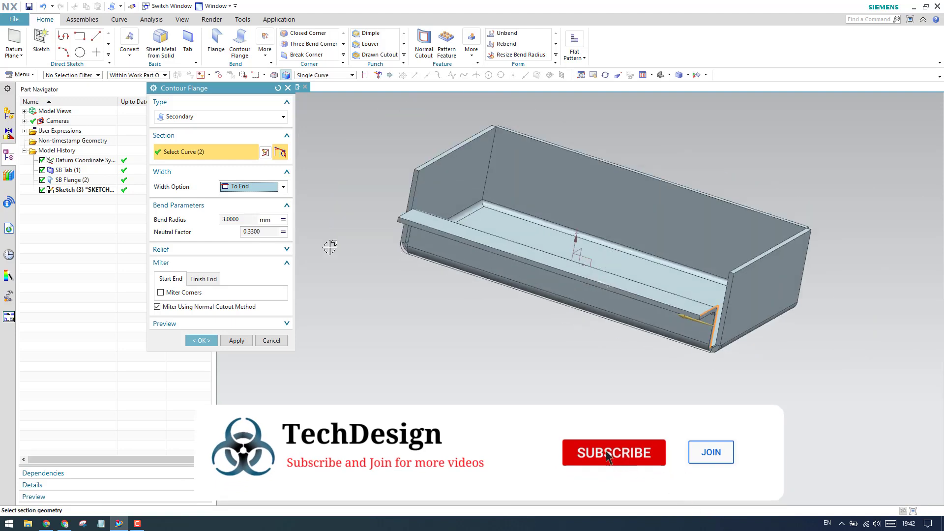
{"action": "left_click", "coordinate": [269, 187]}
{"action": "left_click", "coordinate": [269, 187]}
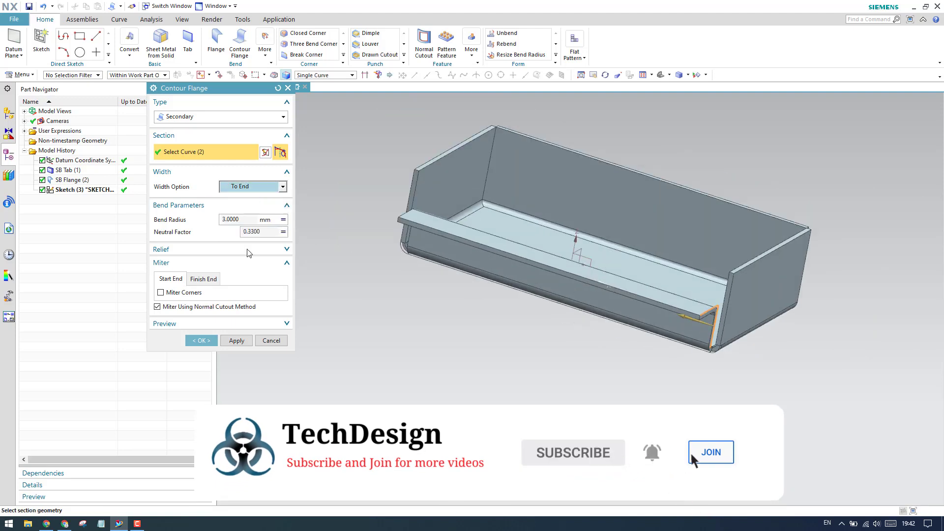
{"action": "left_click", "coordinate": [209, 344]}
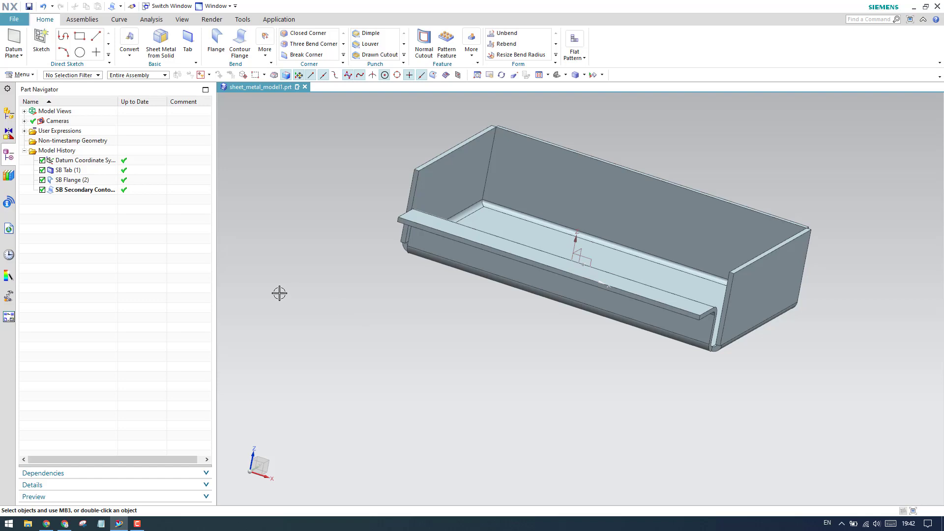
Delete the SB Flange and SB Secondary Contour Flange features, leaving only the base tab
{"action": "left_click", "coordinate": [68, 192]}
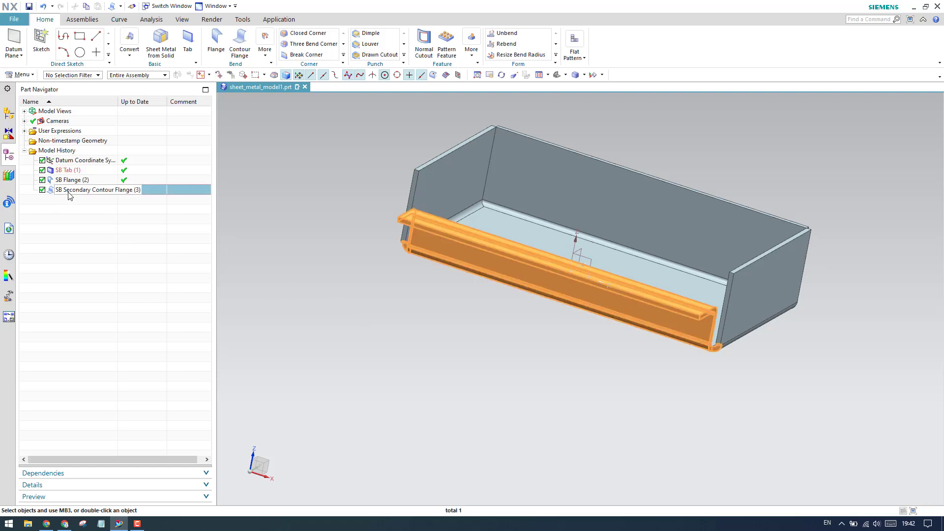
{"action": "left_click", "coordinate": [70, 181], "text": "ctrl"}
{"action": "right_click", "coordinate": [71, 183]}
{"action": "left_click", "coordinate": [140, 170]}
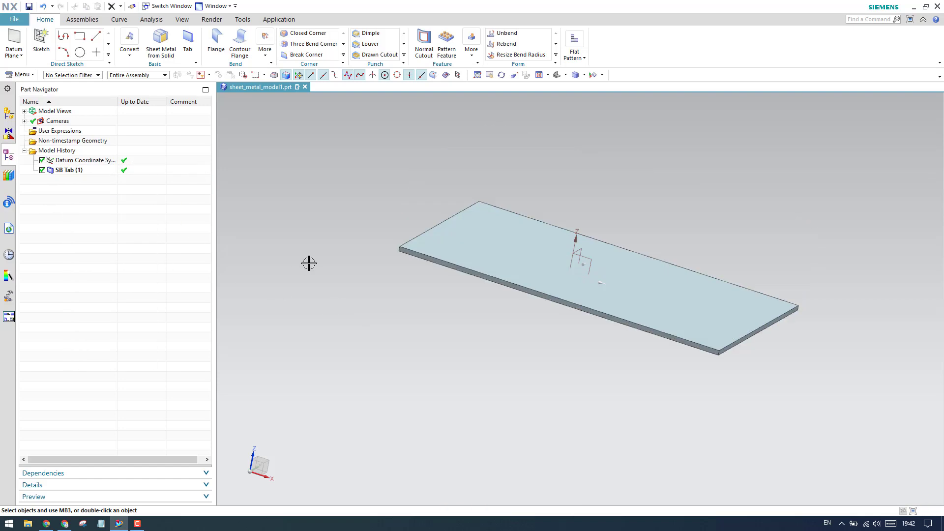
Open the base tab's section sketch and draw a rectangle about 85 mm wide inward from its upper long edge
{"action": "double_click", "coordinate": [89, 170]}
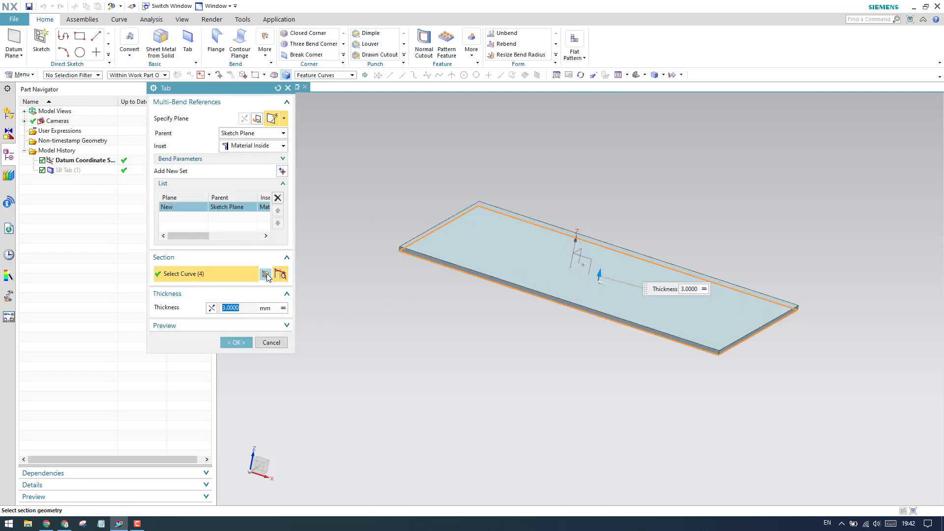
{"action": "middle_click", "coordinate": [715, 286]}
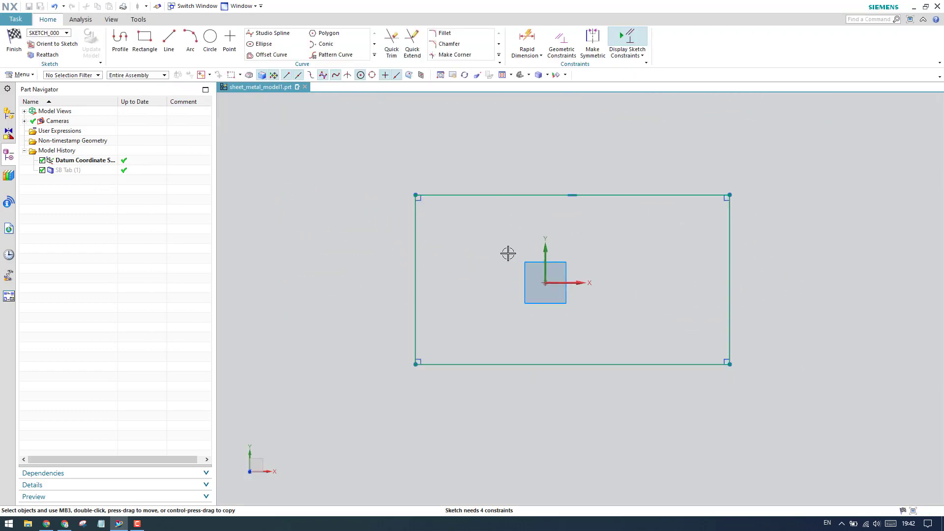
{"action": "scroll", "coordinate": [677, 266], "scroll_direction": "up", "scroll_amount": 1}
{"action": "scroll", "coordinate": [659, 268], "scroll_direction": "down", "scroll_amount": 2}
{"action": "scroll", "coordinate": [556, 255], "scroll_direction": "up", "scroll_amount": 1}
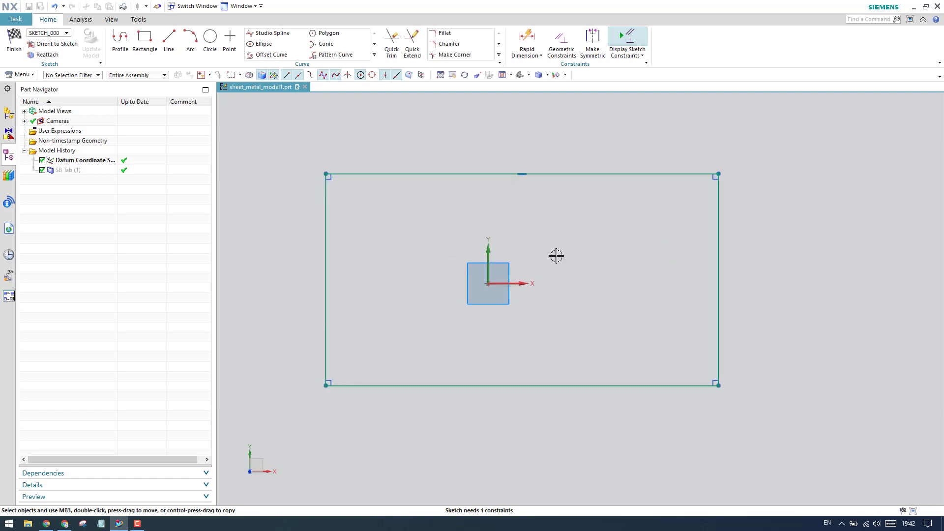
{"action": "left_click", "coordinate": [150, 48]}
{"action": "left_click", "coordinate": [442, 174]}
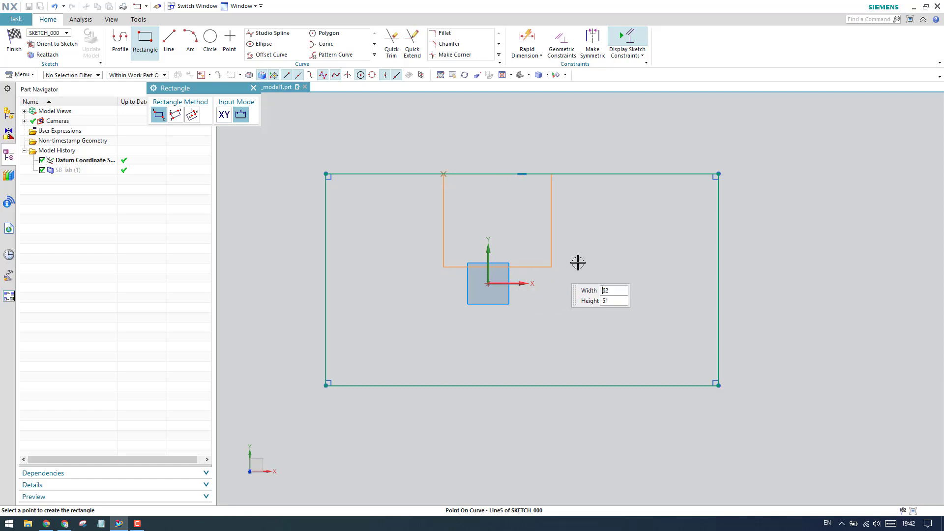
{"action": "left_click", "coordinate": [598, 278]}
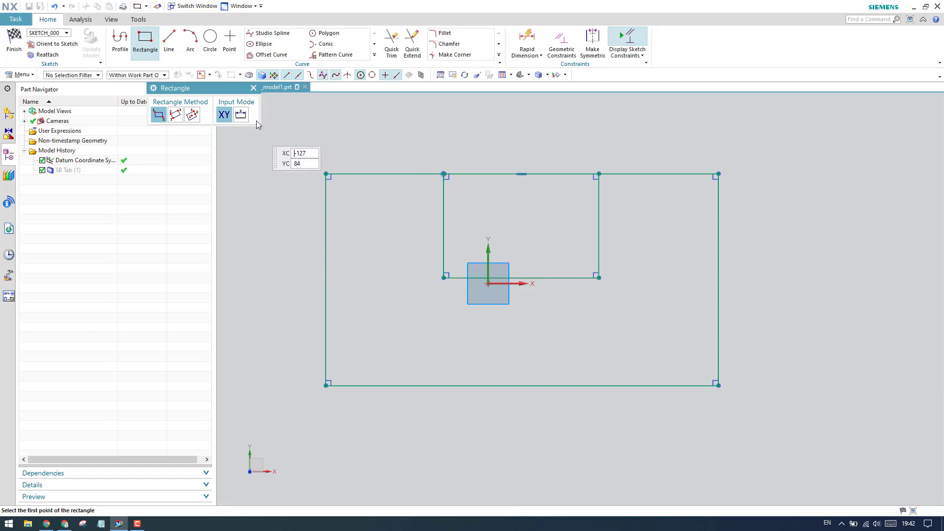
{"action": "left_click", "coordinate": [253, 88]}
Draw a centre-and-endpoints arc of 42.5 mm radius bulging below the inner rectangle, joining its two lower corners
{"action": "left_click", "coordinate": [190, 42]}
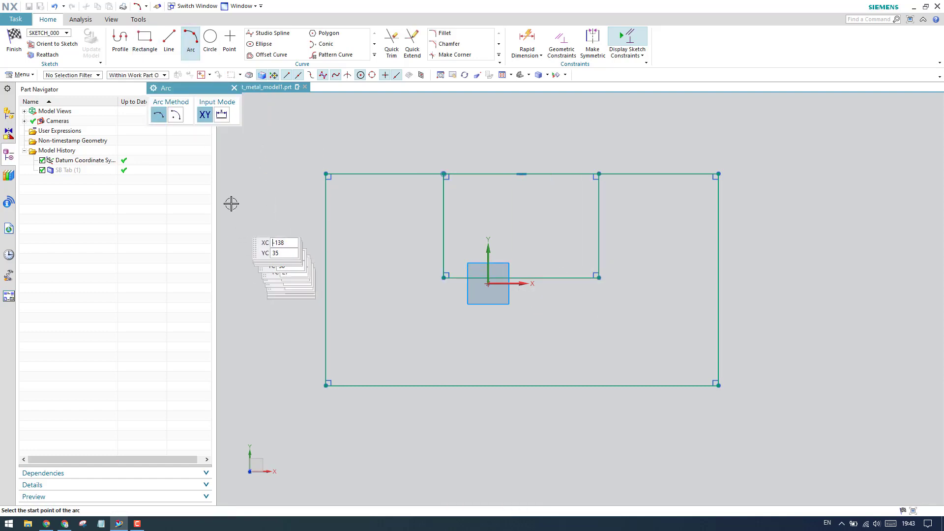
{"action": "left_click", "coordinate": [175, 114]}
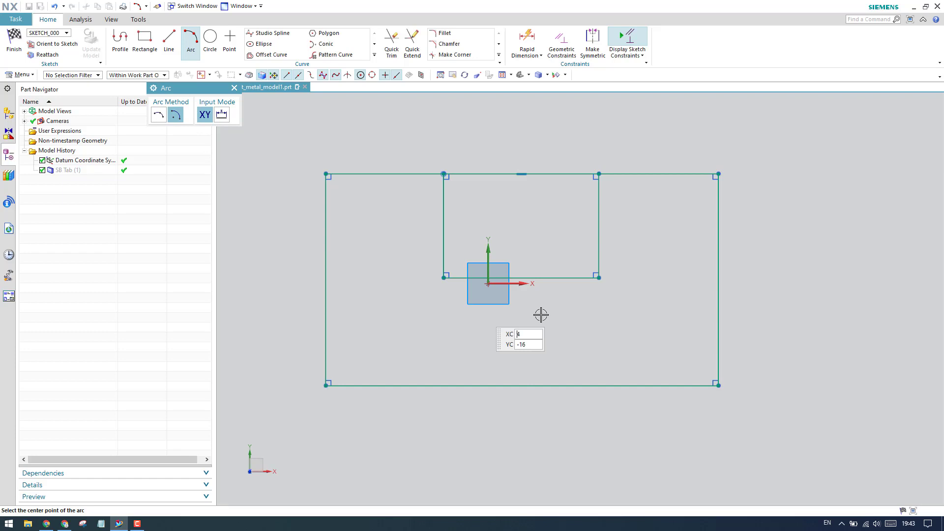
{"action": "left_click", "coordinate": [521, 278]}
{"action": "left_click", "coordinate": [444, 277]}
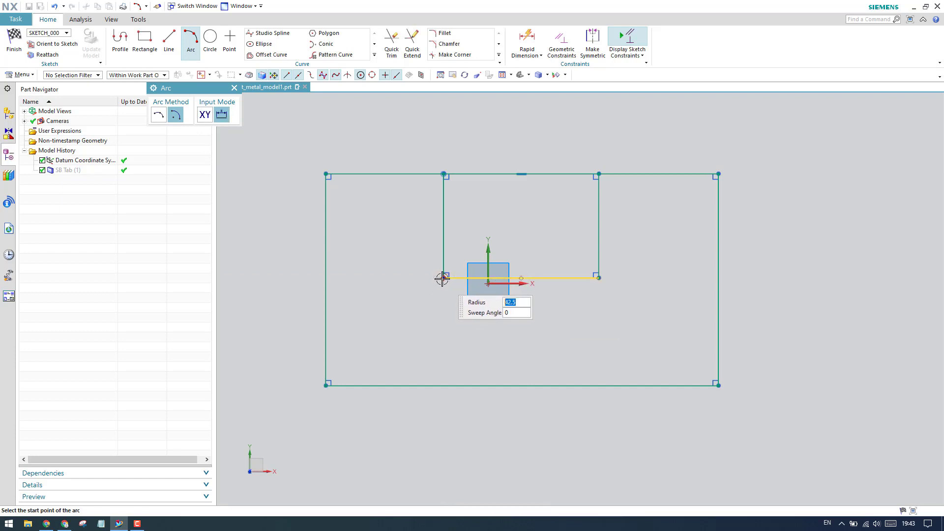
{"action": "left_click", "coordinate": [598, 278]}
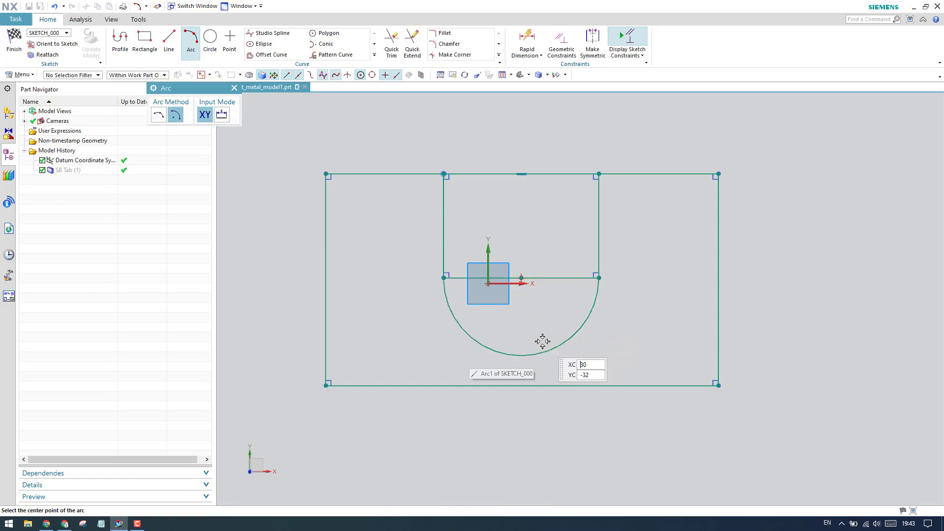
{"action": "key", "text": "Escape"}
Trim the line above the arc and the outer edge across the slot opening, then finish the sketch and update the tab
{"action": "key", "text": "t"}
{"action": "left_click", "coordinate": [559, 277]}
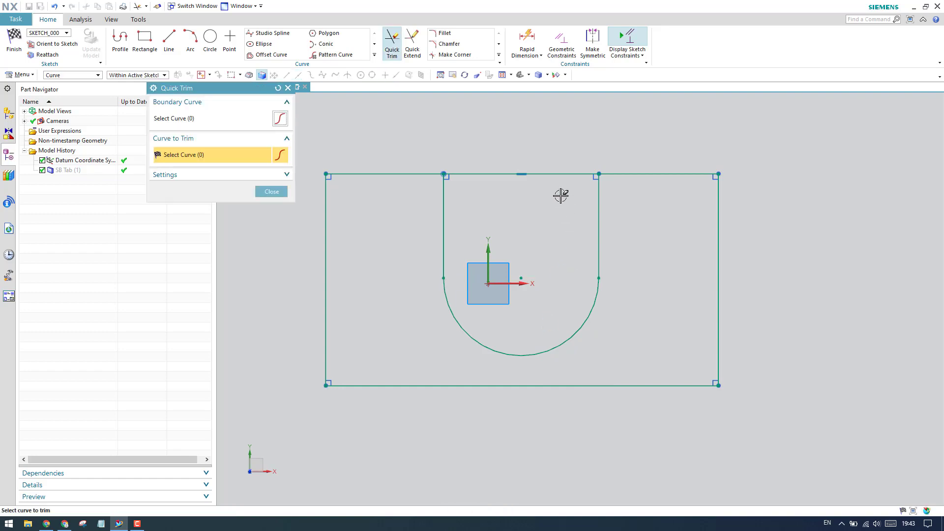
{"action": "left_click", "coordinate": [555, 175]}
{"action": "left_click", "coordinate": [548, 172]}
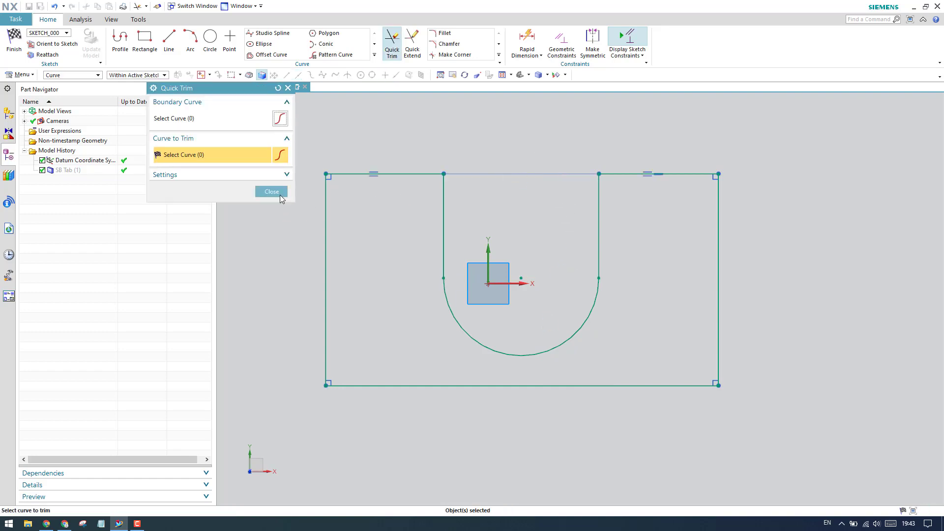
{"action": "left_click", "coordinate": [272, 191]}
{"action": "left_click", "coordinate": [14, 42]}
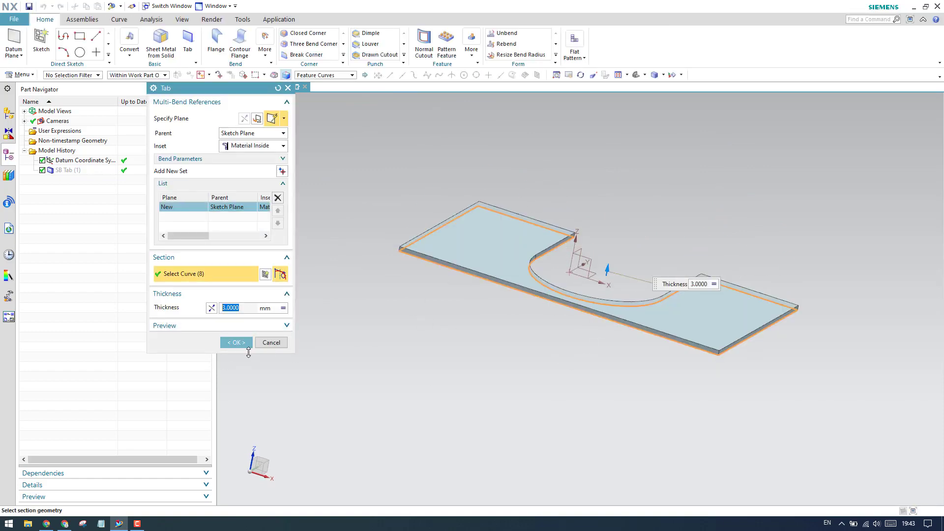
{"action": "left_click", "coordinate": [247, 345]}
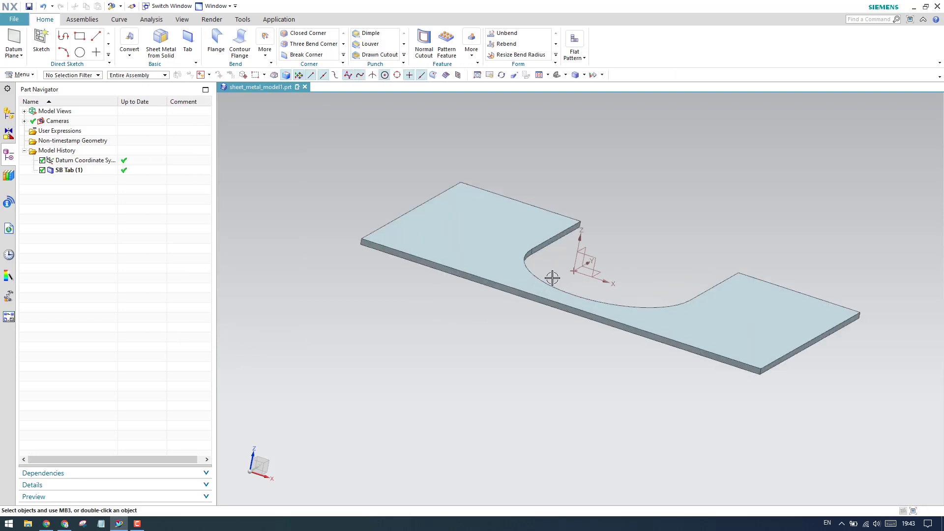
Start a secondary contour flange and place its section sketch plane normal to the cutout's straight edge at 0% arc length
{"action": "left_click", "coordinate": [243, 52]}
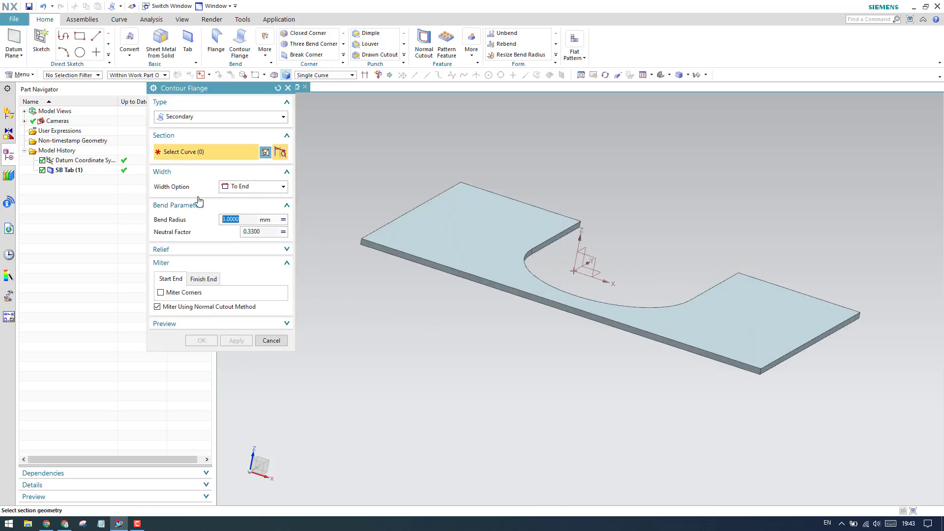
{"action": "scroll", "coordinate": [549, 229], "scroll_direction": "down", "scroll_amount": 2}
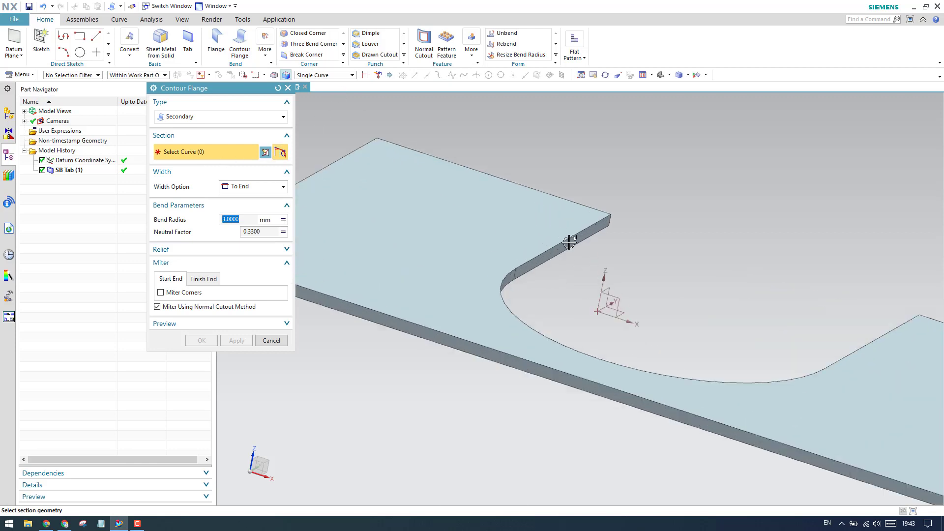
{"action": "left_click", "coordinate": [569, 240]}
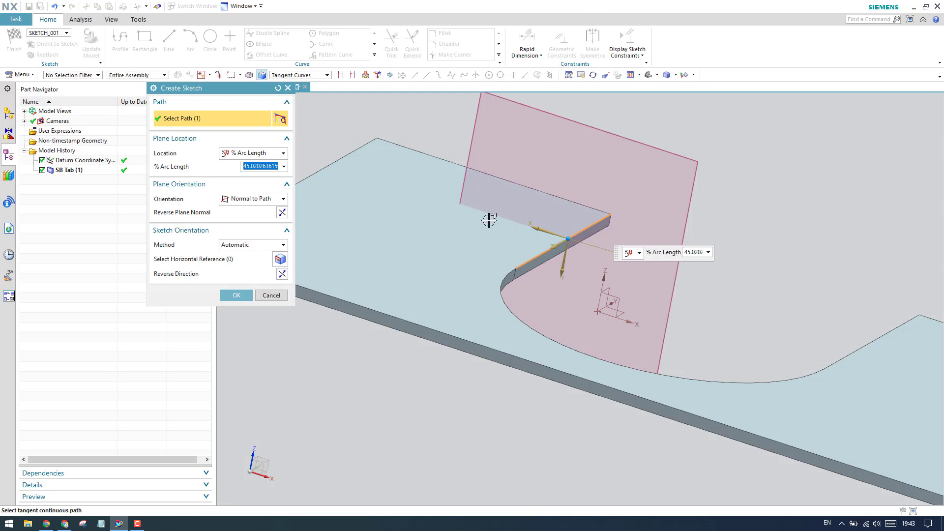
{"action": "double_click", "coordinate": [272, 169]}
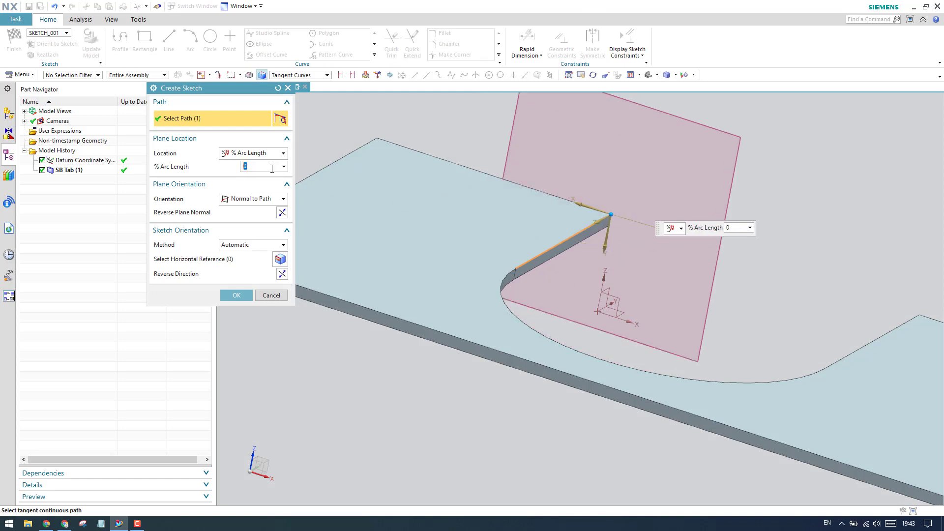
{"action": "left_click", "coordinate": [236, 295]}
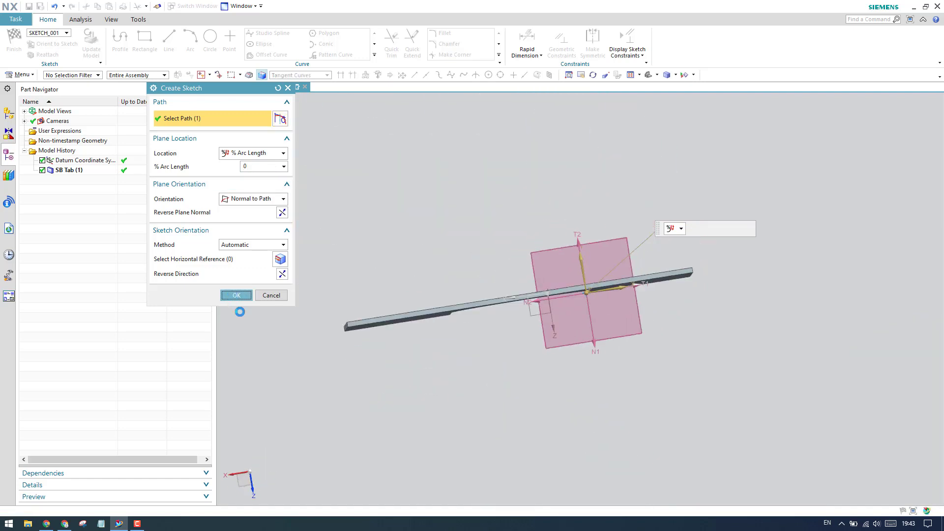
{"action": "scroll", "coordinate": [575, 305], "scroll_direction": "up", "scroll_amount": 4}
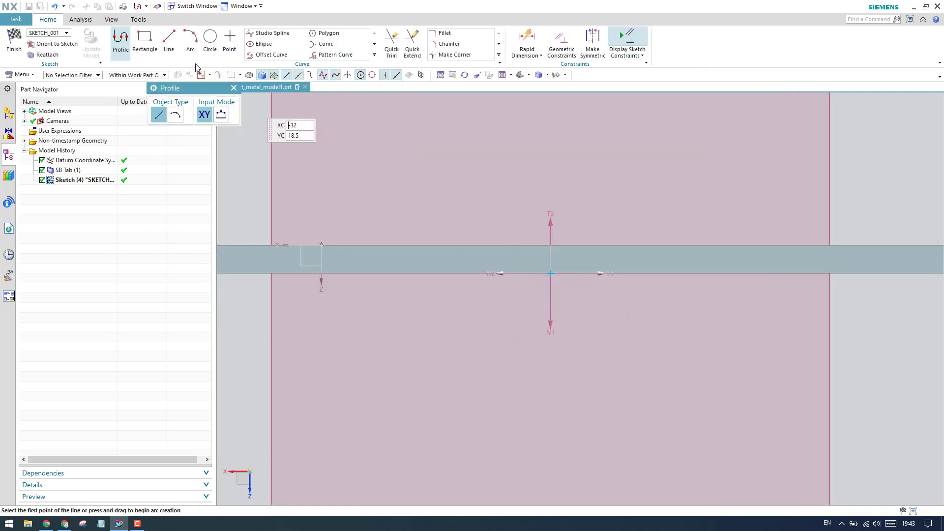
Sketch the flange section from the predefined point as a slanted line followed by a horizontal line, and finish the sketch
{"action": "left_click", "coordinate": [169, 47]}
{"action": "left_click", "coordinate": [550, 274]}
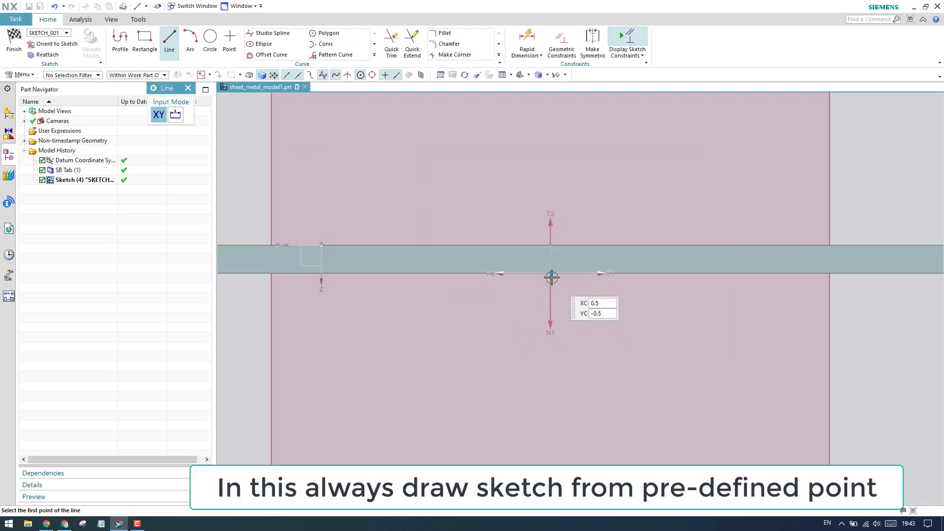
{"action": "left_click", "coordinate": [522, 332]}
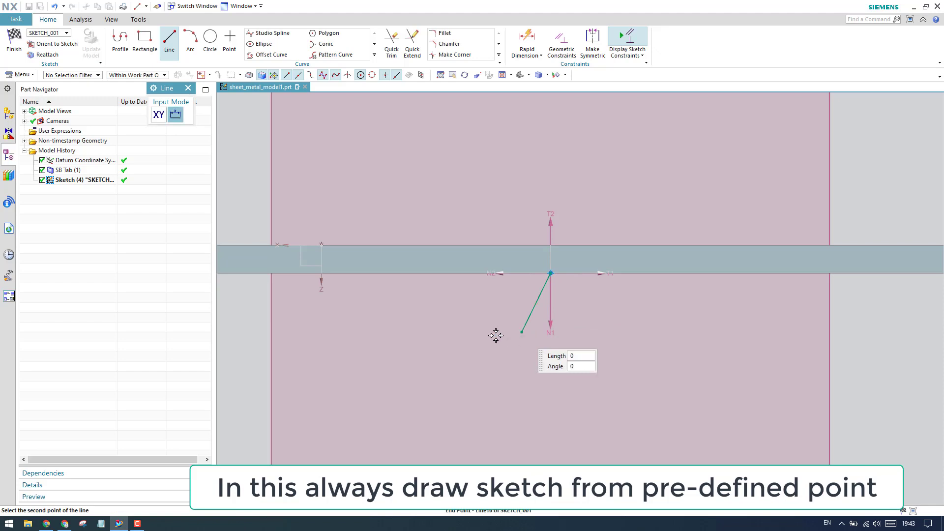
{"action": "left_click", "coordinate": [456, 332]}
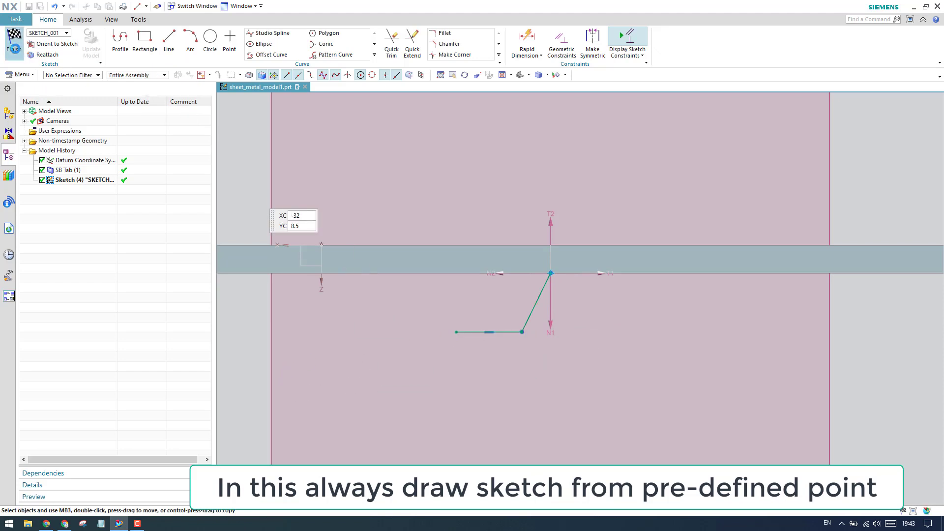
{"action": "left_click", "coordinate": [14, 48]}
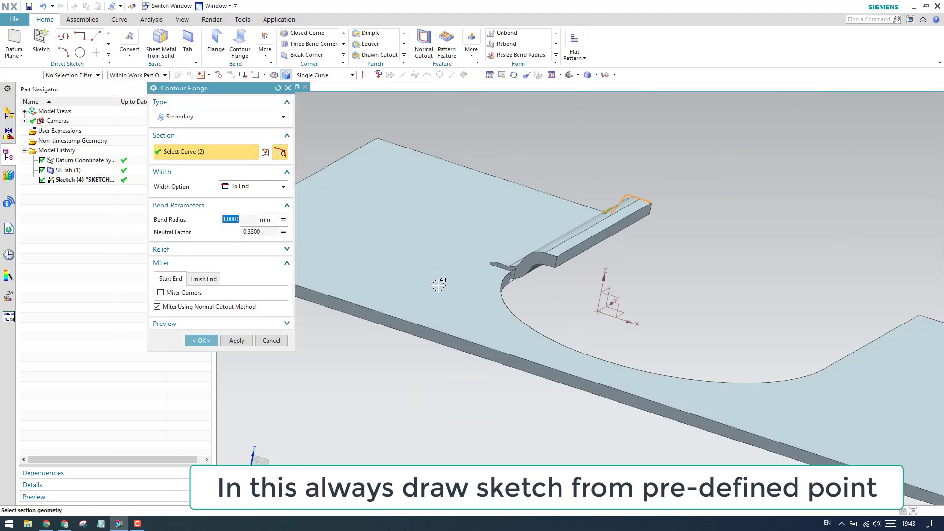
{"action": "scroll", "coordinate": [569, 247], "scroll_direction": "up", "scroll_amount": 2}
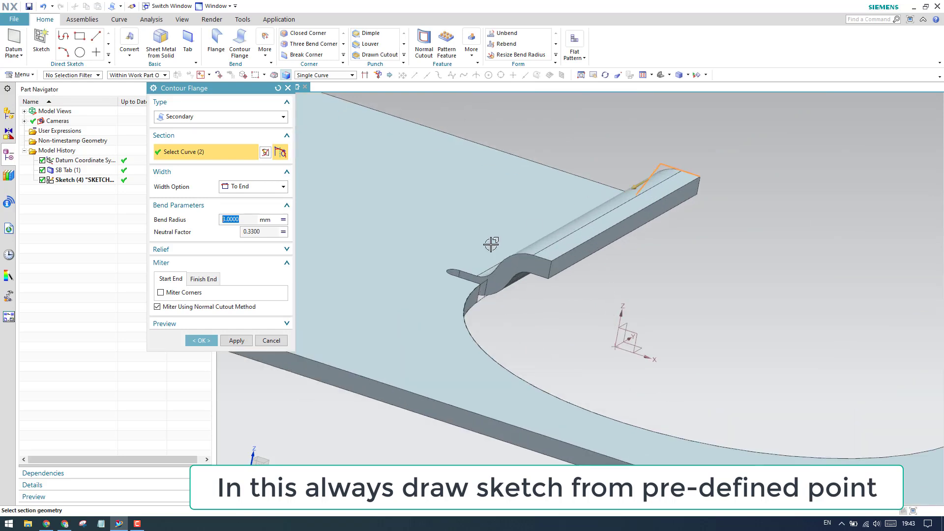
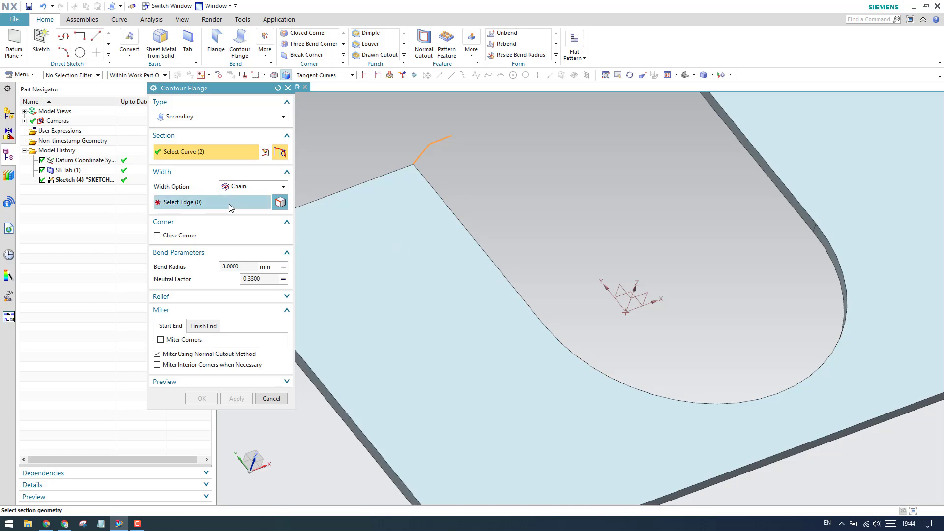
Select the cutout's tangent edges for the Chain width option and create the contour flange along the whole rounded cutout
{"action": "left_click", "coordinate": [228, 203]}
{"action": "left_click", "coordinate": [511, 284]}
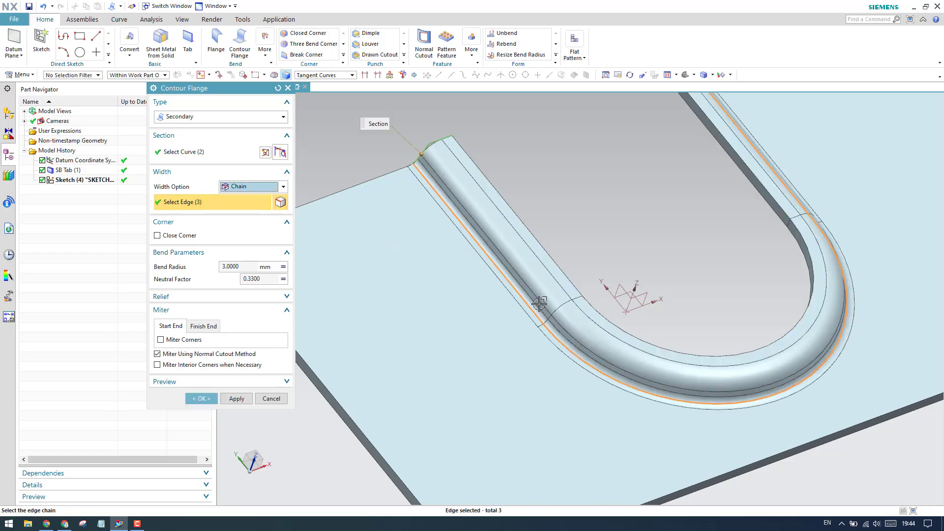
{"action": "scroll", "coordinate": [648, 209], "scroll_direction": "down", "scroll_amount": 3}
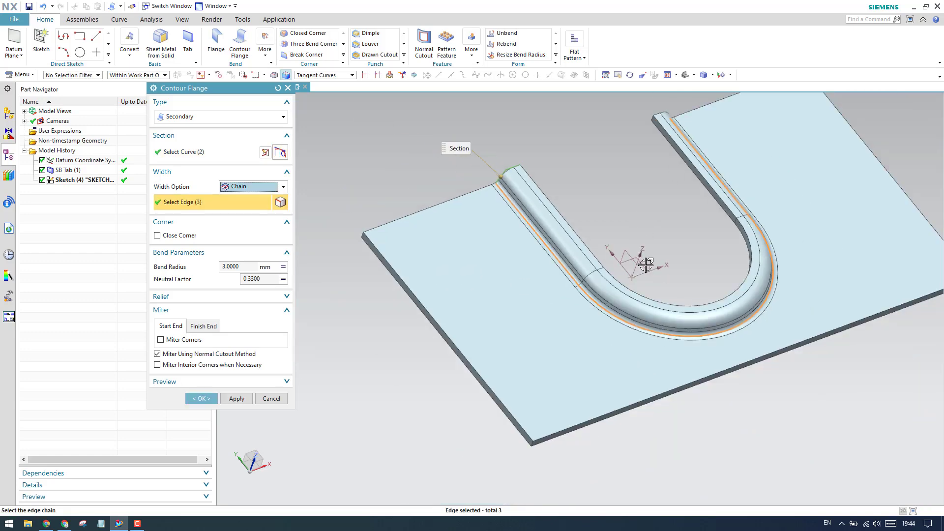
{"action": "middle_click_drag", "start_coordinate": [643, 258], "coordinate": [516, 216]}
{"action": "scroll", "coordinate": [559, 276], "scroll_direction": "up", "scroll_amount": 4}
{"action": "scroll", "coordinate": [558, 276], "scroll_direction": "down", "scroll_amount": 4}
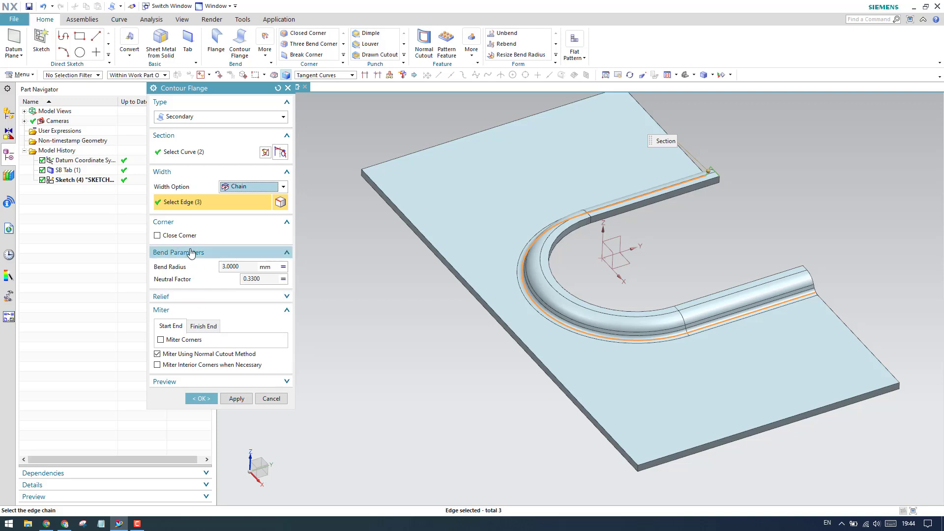
{"action": "left_click", "coordinate": [207, 403]}
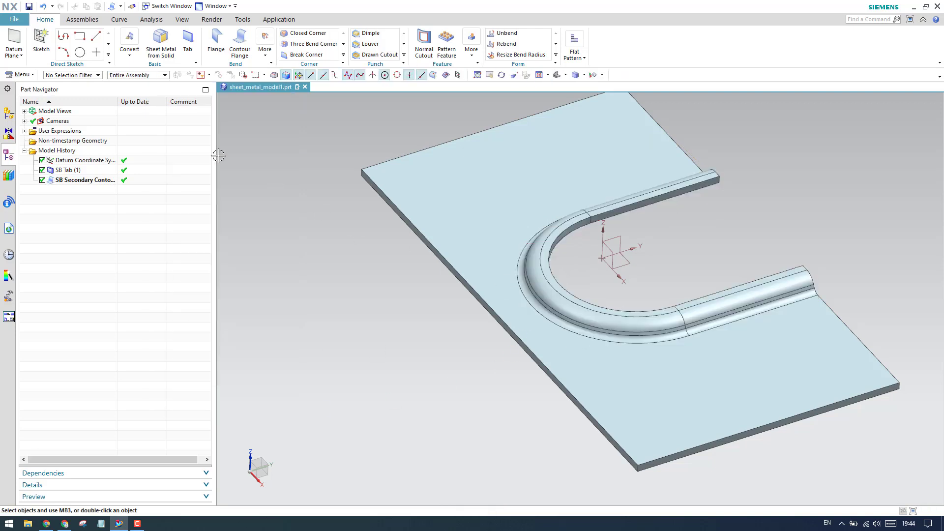
Start another secondary contour flange and place its section sketch plane normal to the tab's outer short edge at 100% arc length
{"action": "left_click", "coordinate": [239, 43]}
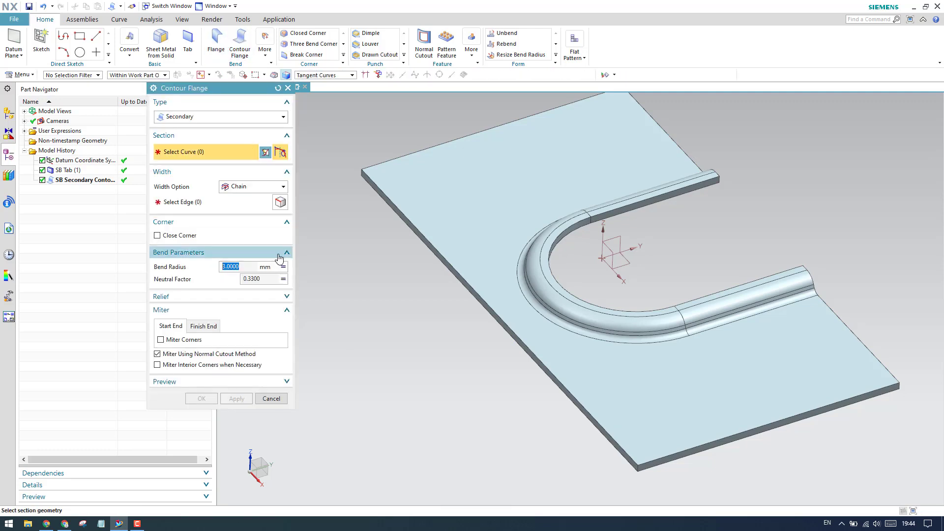
{"action": "scroll", "coordinate": [530, 156], "scroll_direction": "down", "scroll_amount": 3}
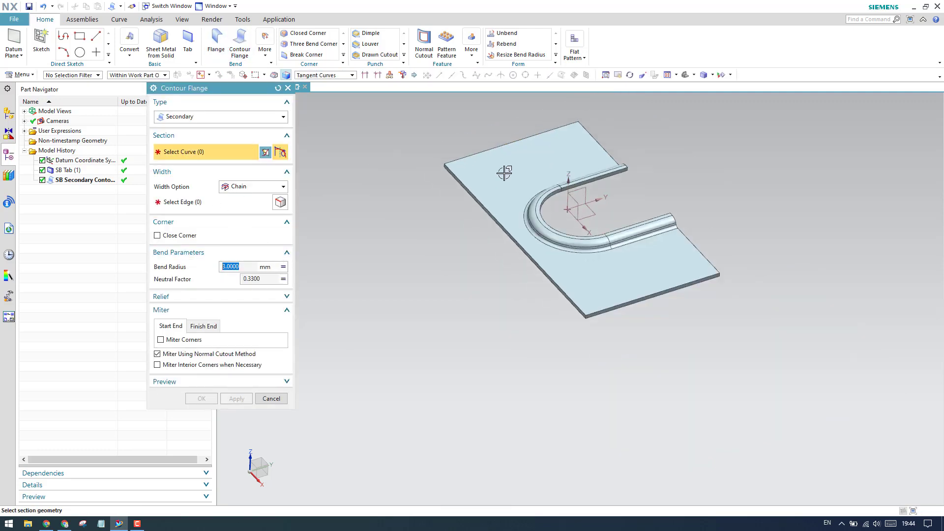
{"action": "middle_click_drag", "start_coordinate": [503, 172], "coordinate": [485, 162]}
{"action": "scroll", "coordinate": [422, 171], "scroll_direction": "up", "scroll_amount": 4}
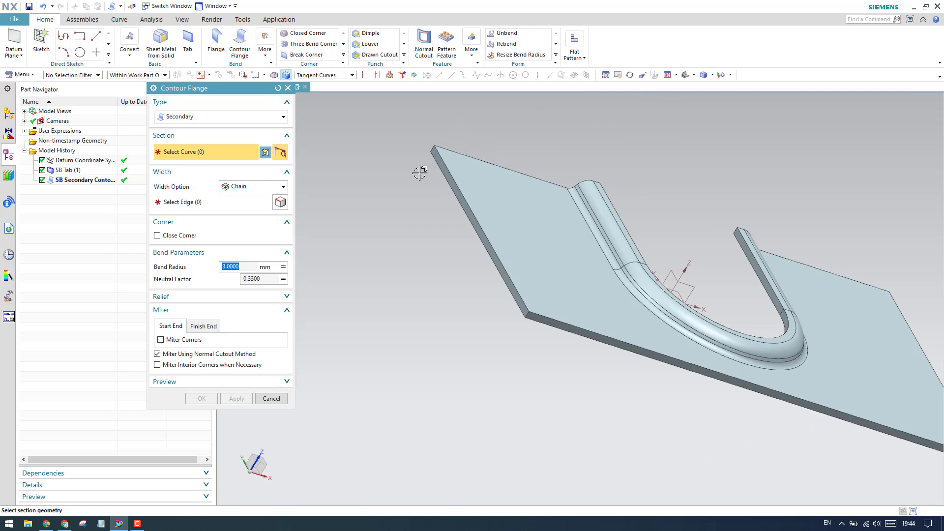
{"action": "left_click", "coordinate": [447, 168]}
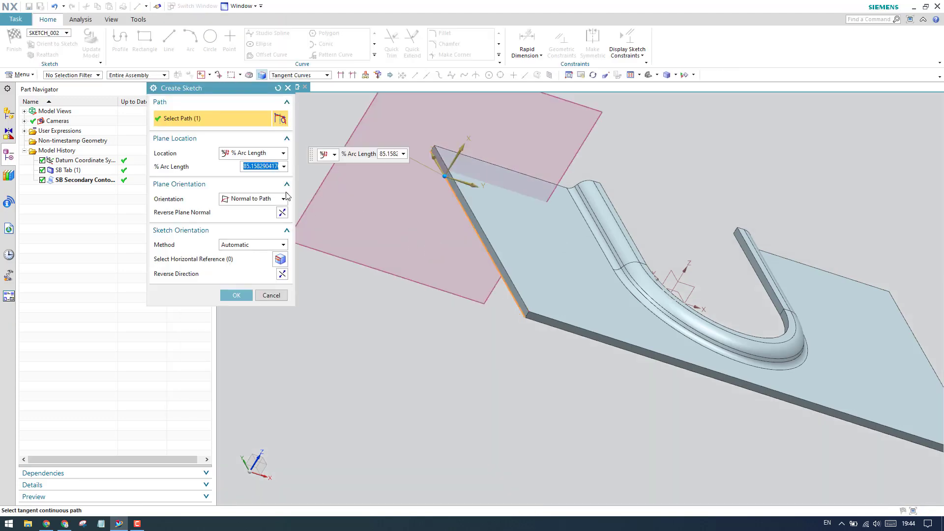
{"action": "type", "text": "0"}
{"action": "key", "text": "Return"}
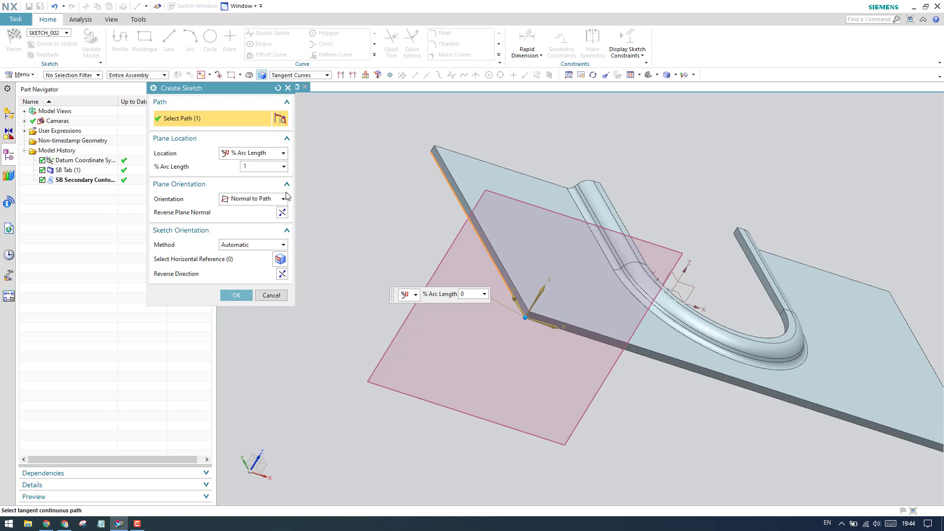
{"action": "type", "text": "100"}
{"action": "key", "text": "Return"}
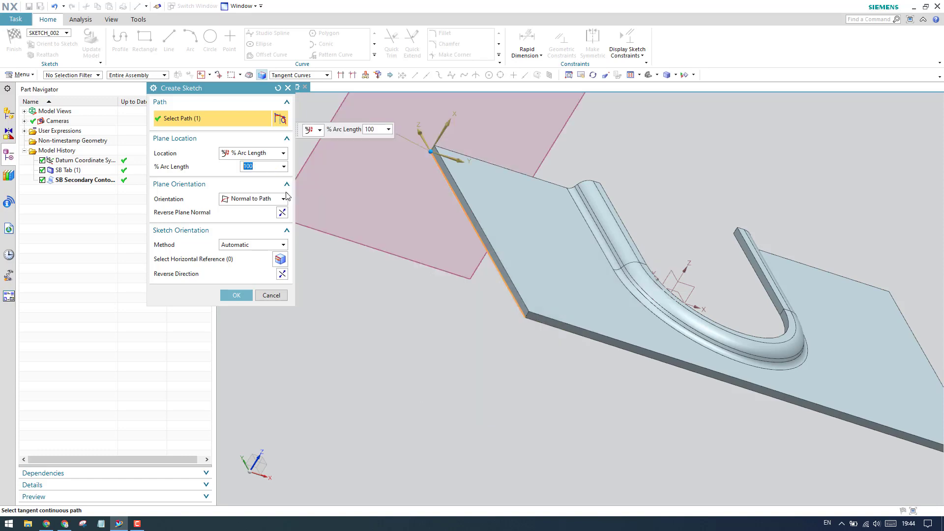
{"action": "left_click", "coordinate": [234, 295]}
Sketch an L-shaped section from the predefined point, with one line perpendicular to the sheet and one parallel to it outward, and finish the sketch
{"action": "scroll", "coordinate": [598, 298], "scroll_direction": "up", "scroll_amount": 4}
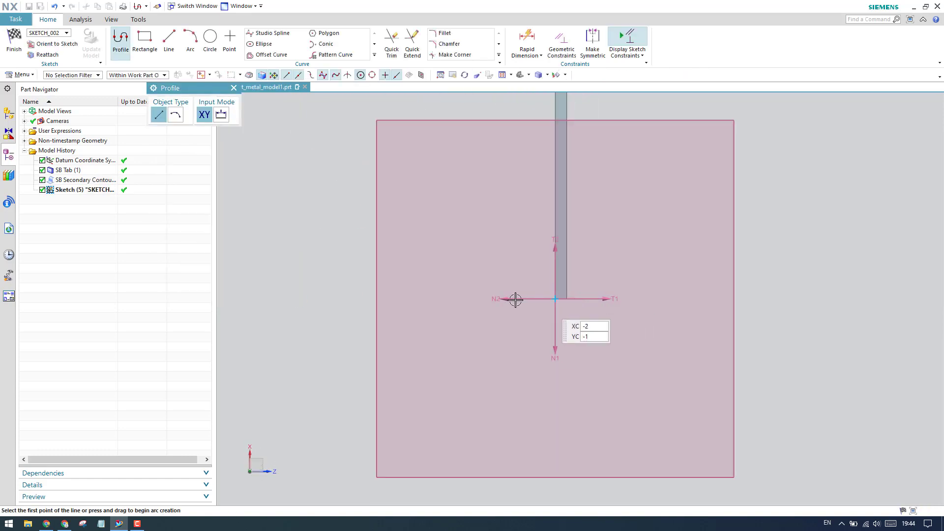
{"action": "key", "text": "l"}
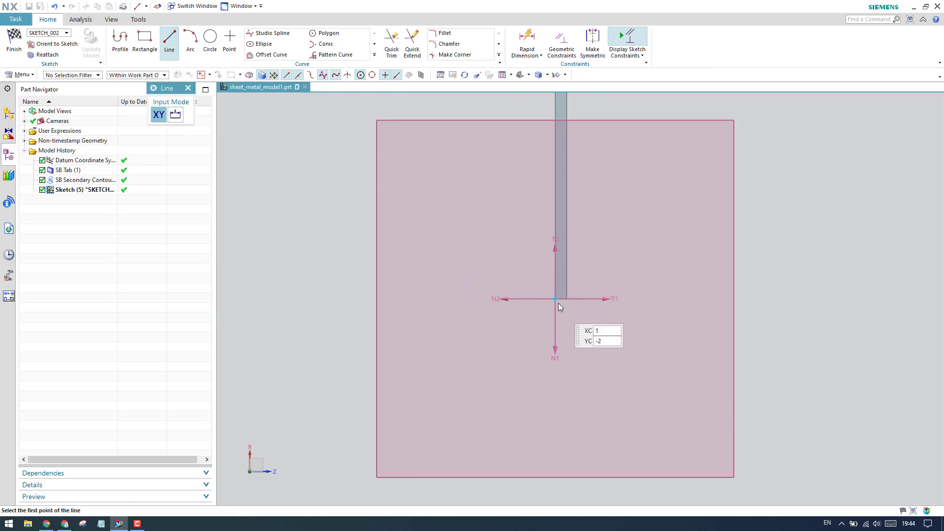
{"action": "left_click", "coordinate": [555, 299]}
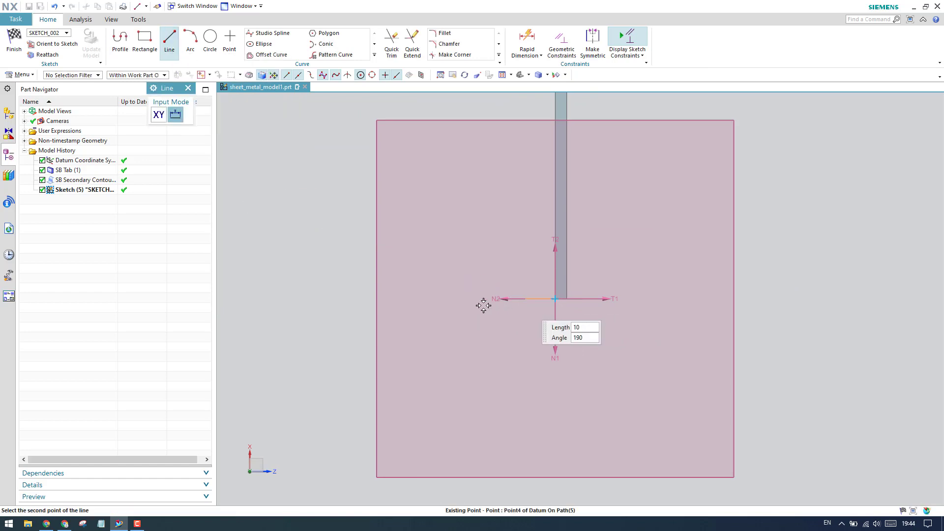
{"action": "left_click", "coordinate": [451, 298]}
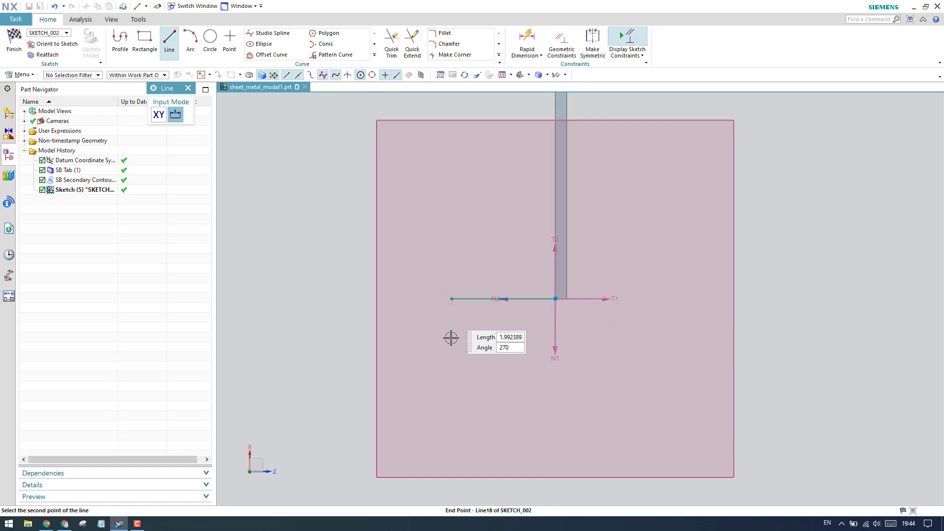
{"action": "left_click", "coordinate": [451, 386]}
{"action": "left_click", "coordinate": [14, 40]}
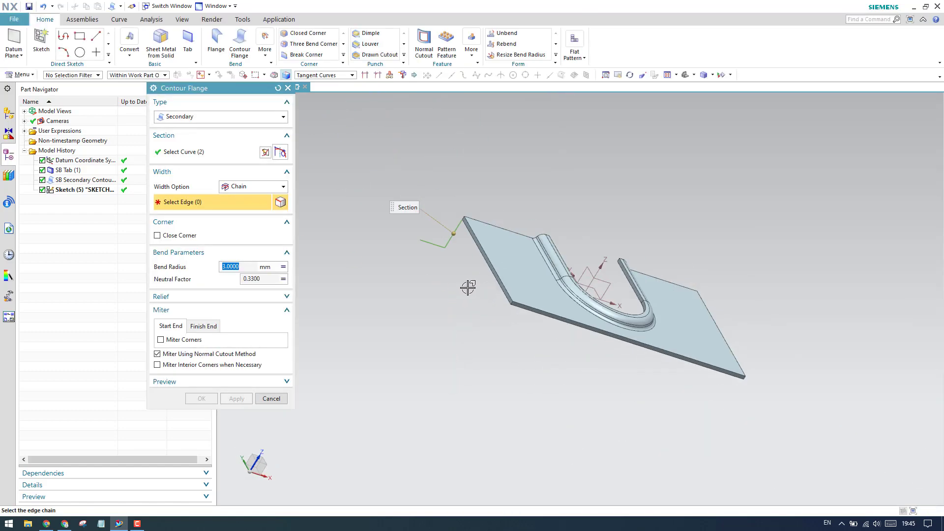
Keep the flange width option at Chain and select the tab's three connected outer edges, two short and one long
{"action": "middle_click_drag", "start_coordinate": [468, 288], "coordinate": [470, 264]}
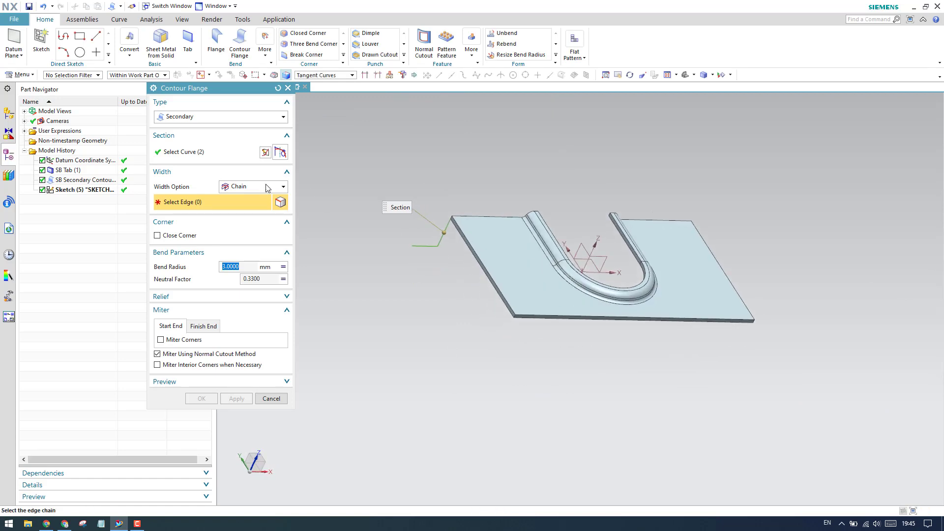
{"action": "left_click", "coordinate": [267, 187]}
{"action": "left_click", "coordinate": [264, 224]}
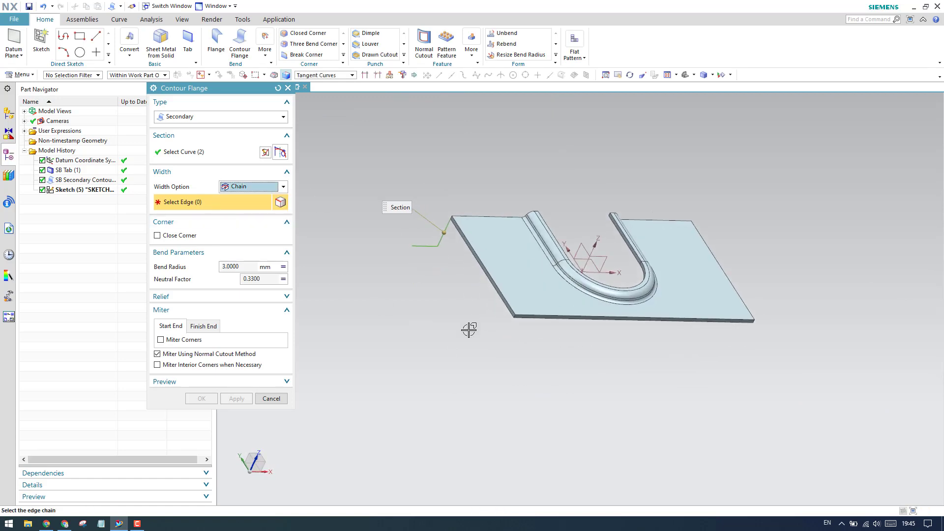
{"action": "scroll", "coordinate": [468, 330], "scroll_direction": "up", "scroll_amount": 3}
{"action": "left_click", "coordinate": [544, 321]}
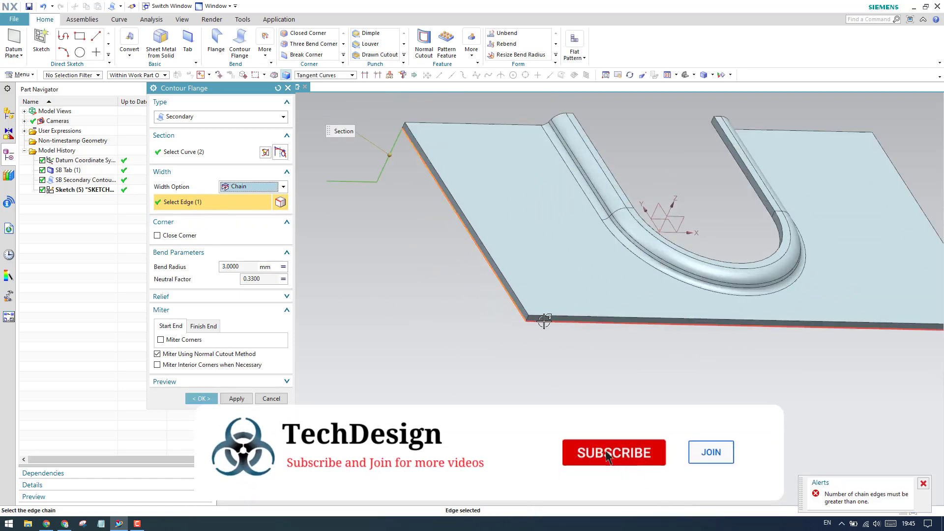
{"action": "scroll", "coordinate": [548, 295], "scroll_direction": "down", "scroll_amount": 3}
{"action": "left_click", "coordinate": [553, 273]}
{"action": "middle_click_drag", "start_coordinate": [553, 273], "coordinate": [590, 207]}
{"action": "scroll", "coordinate": [549, 270], "scroll_direction": "up", "scroll_amount": 3}
{"action": "left_click", "coordinate": [547, 247]}
Examine the flange preview at the tab corner where the two adjacent walls meet
{"action": "scroll", "coordinate": [495, 266], "scroll_direction": "down", "scroll_amount": 2}
{"action": "scroll", "coordinate": [459, 231], "scroll_direction": "up", "scroll_amount": 2}
{"action": "scroll", "coordinate": [619, 318], "scroll_direction": "up", "scroll_amount": 4}
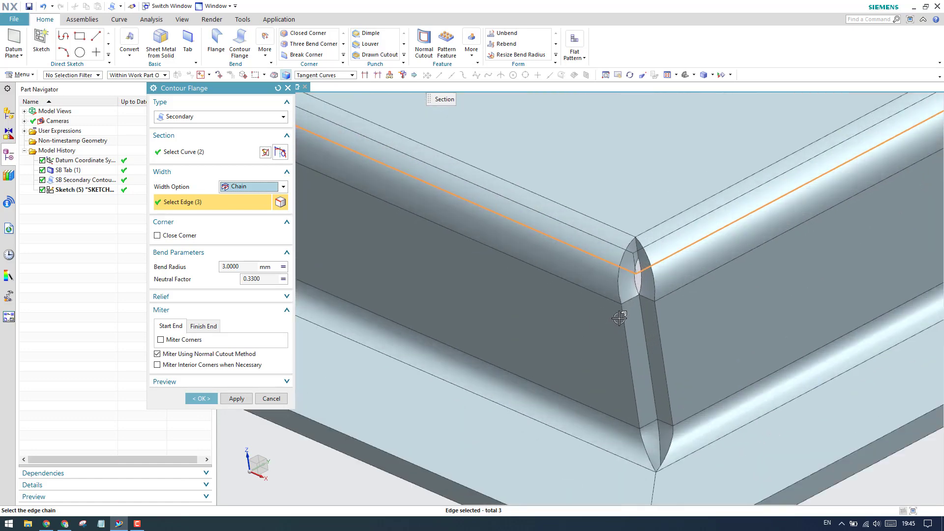
{"action": "scroll", "coordinate": [619, 319], "scroll_direction": "down", "scroll_amount": 1}
{"action": "scroll", "coordinate": [651, 413], "scroll_direction": "down", "scroll_amount": 1}
{"action": "middle_click_drag", "start_coordinate": [650, 413], "coordinate": [602, 374], "text": "shift"}
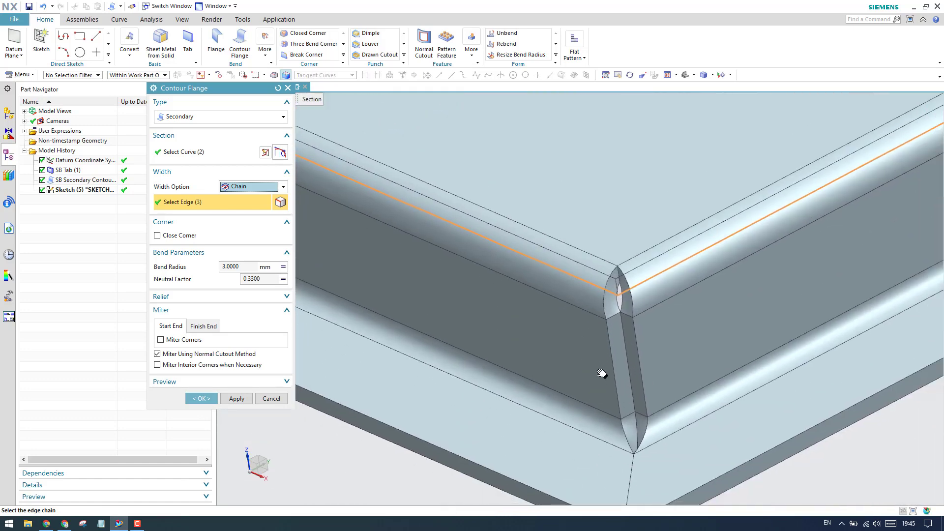
{"action": "scroll", "coordinate": [601, 373], "scroll_direction": "down", "scroll_amount": 5}
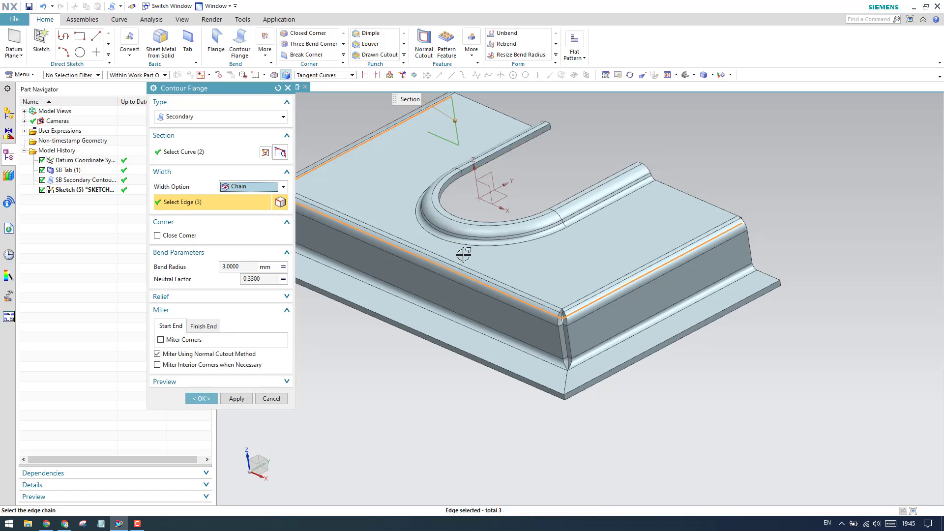
{"action": "scroll", "coordinate": [563, 321], "scroll_direction": "up", "scroll_amount": 3}
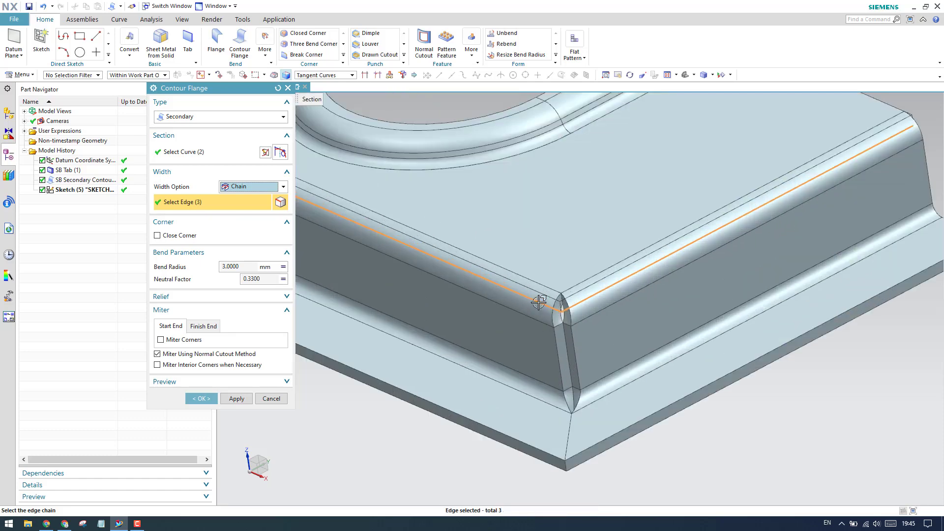
{"action": "scroll", "coordinate": [568, 321], "scroll_direction": "up", "scroll_amount": 2}
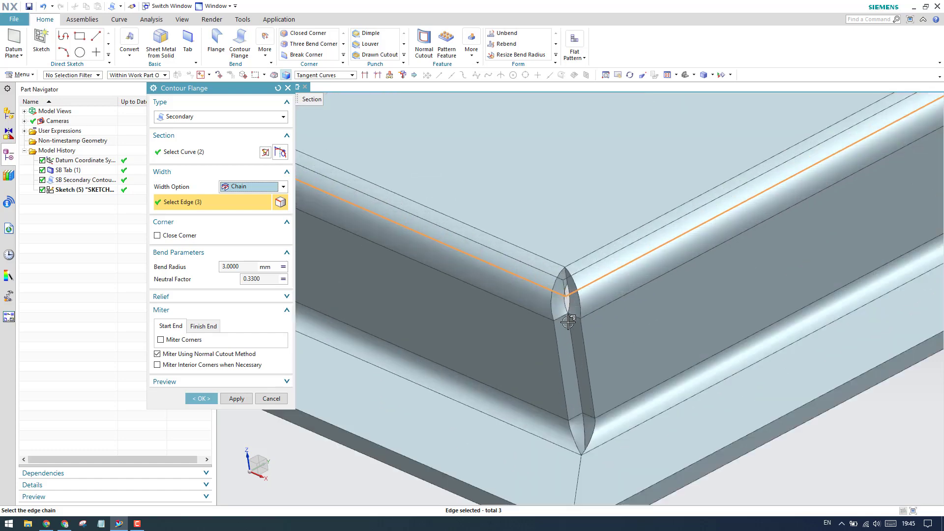
{"action": "scroll", "coordinate": [554, 300], "scroll_direction": "down", "scroll_amount": 3}
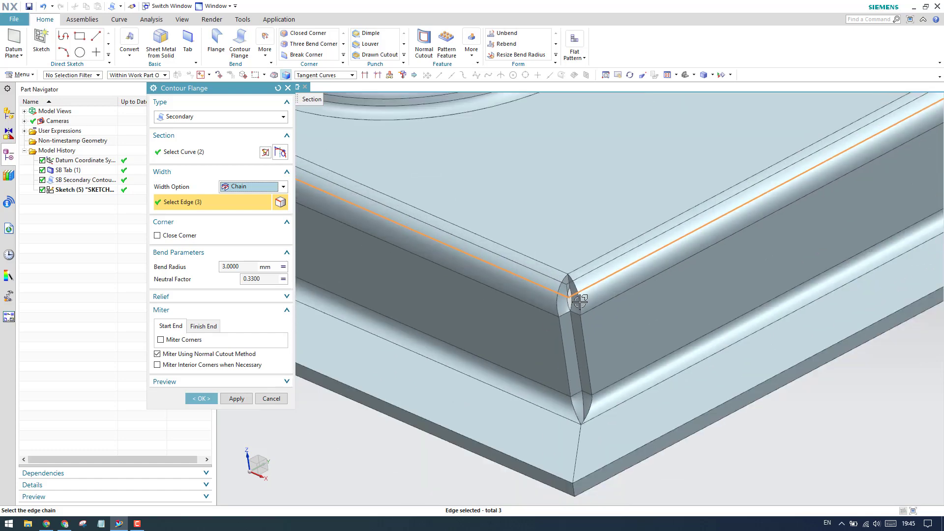
{"action": "scroll", "coordinate": [554, 289], "scroll_direction": "up", "scroll_amount": 2}
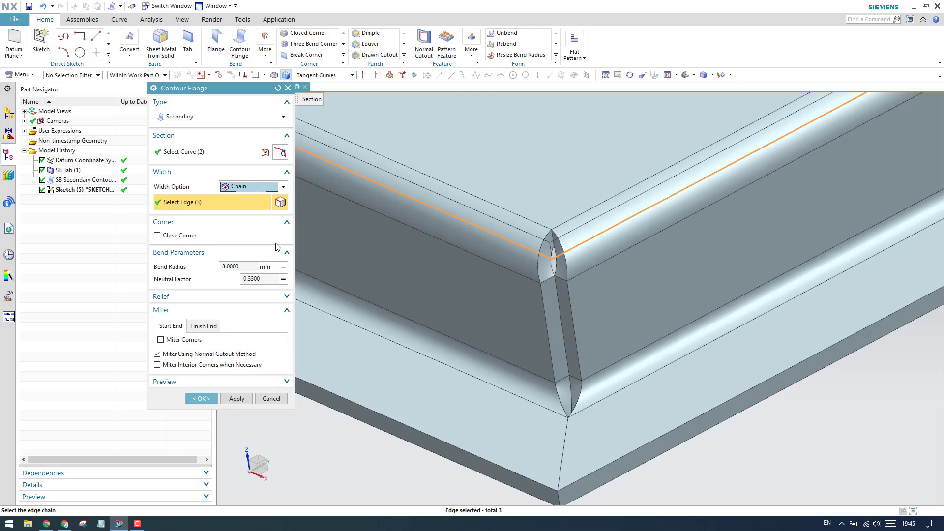
Enable Close Corner for the contour flange with the Open treatment and set the corner gap to 1 mm
{"action": "left_click", "coordinate": [173, 236]}
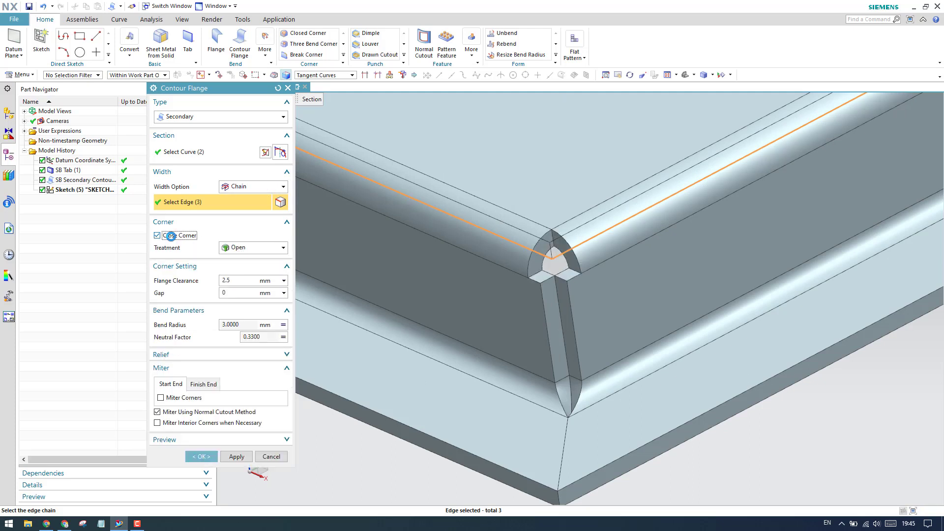
{"action": "scroll", "coordinate": [544, 265], "scroll_direction": "up", "scroll_amount": 2}
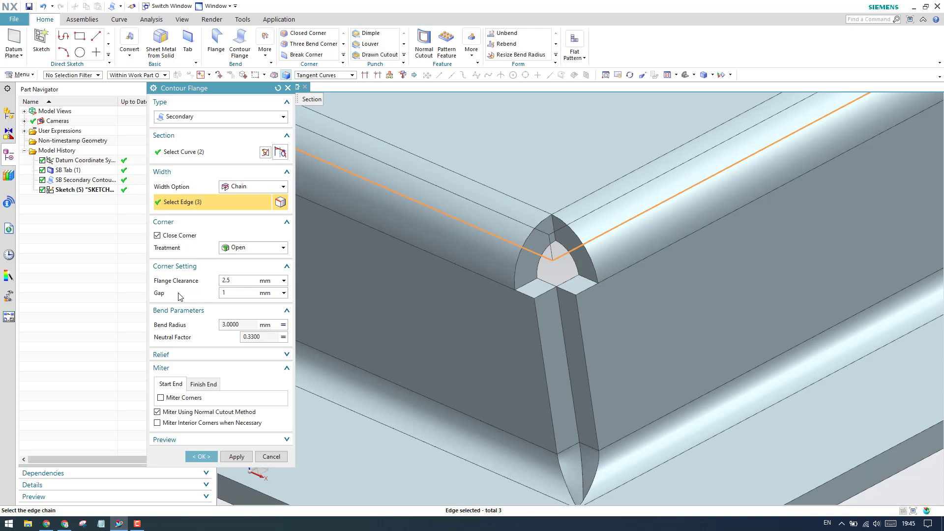
{"action": "key", "text": "Return"}
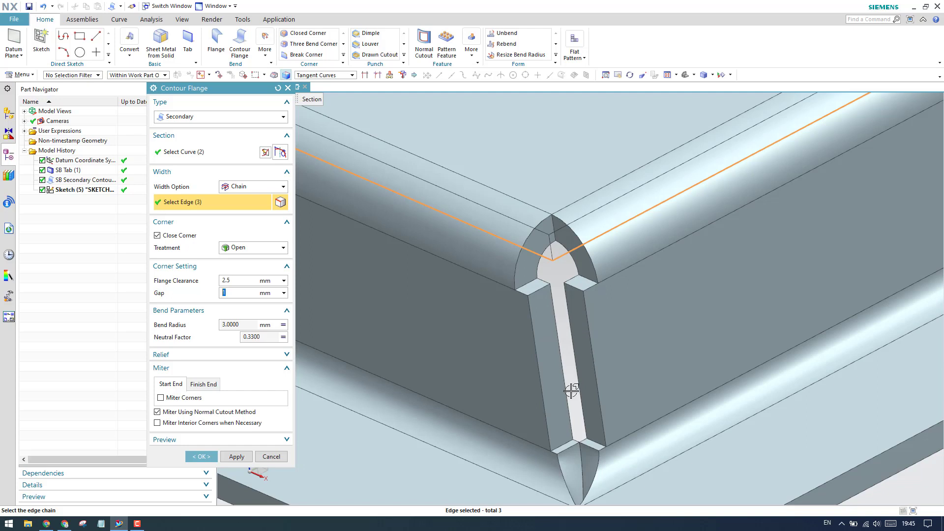
Try the Closed corner treatment on the flange and set the corner gap to 0 mm
{"action": "left_click", "coordinate": [254, 248]}
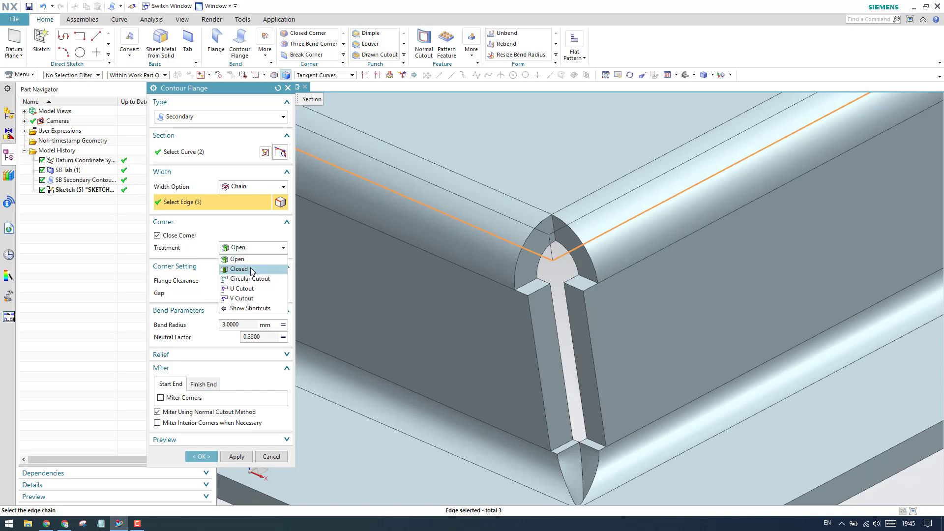
{"action": "left_click", "coordinate": [252, 269]}
{"action": "left_click", "coordinate": [238, 304]}
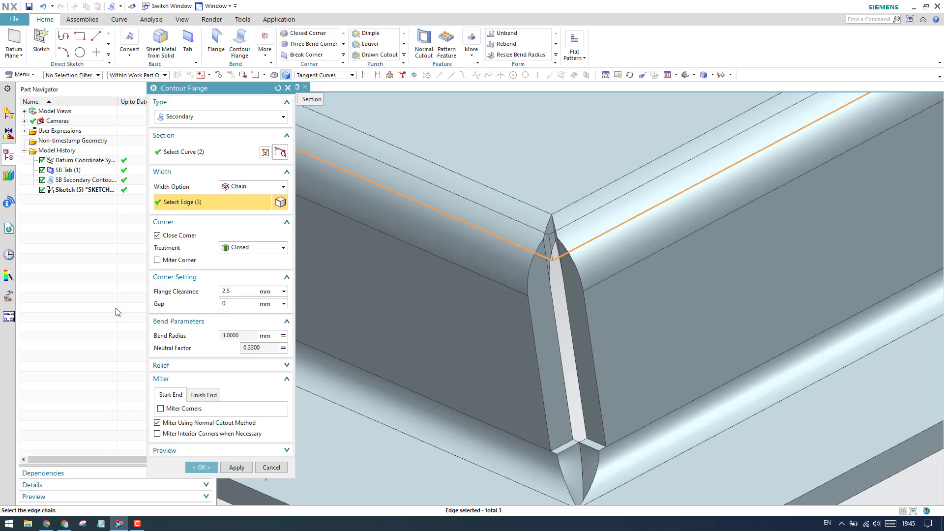
{"action": "type", "text": "0"}
{"action": "key", "text": "Return"}
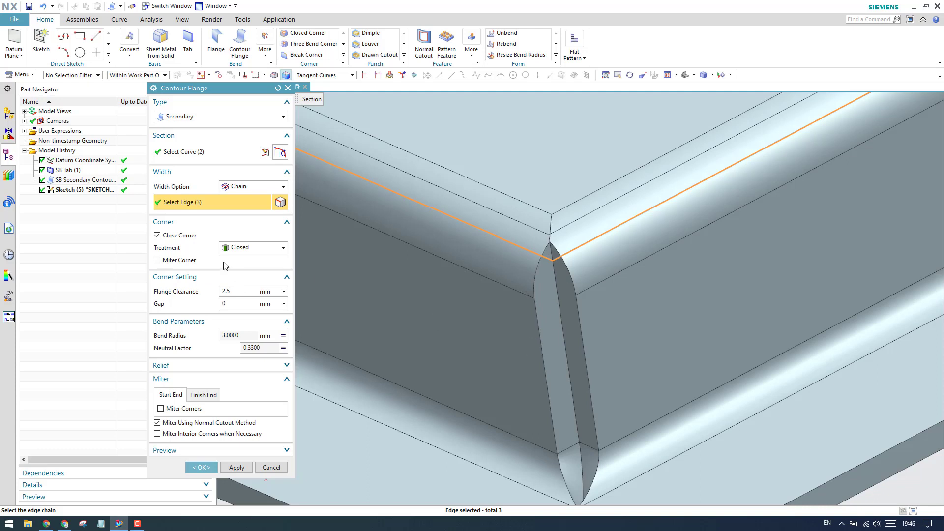
Switch the corner treatment to Circular Cutout and set the cutout diameter to 5 mm
{"action": "left_click", "coordinate": [239, 248]}
{"action": "left_click", "coordinate": [240, 279]}
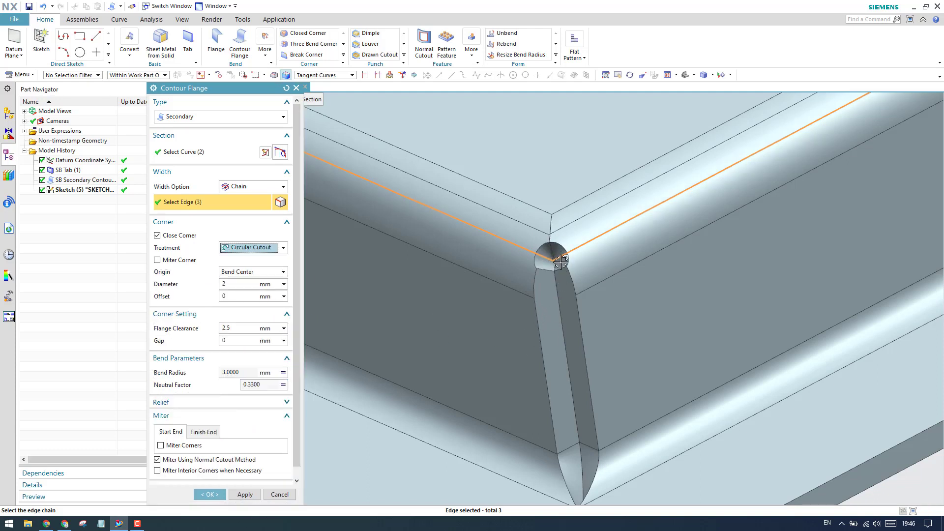
{"action": "left_click", "coordinate": [245, 284]}
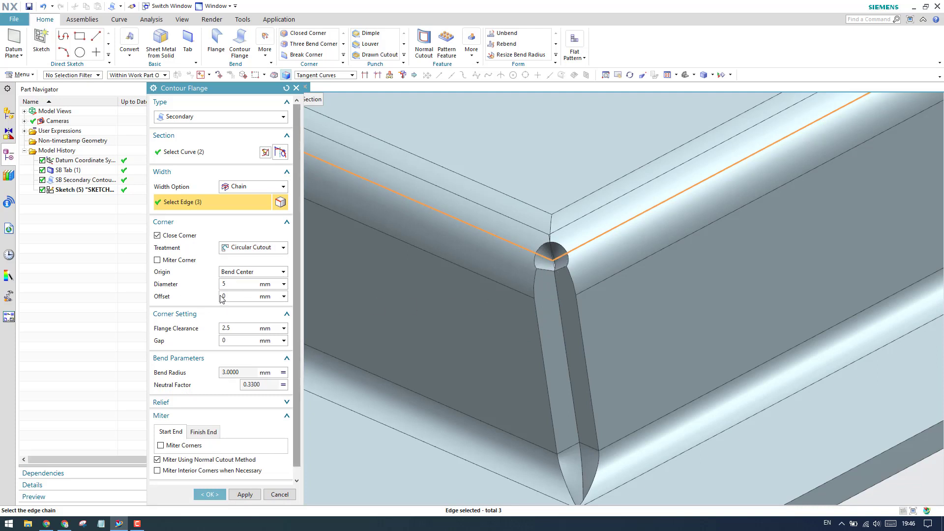
{"action": "key", "text": "Return"}
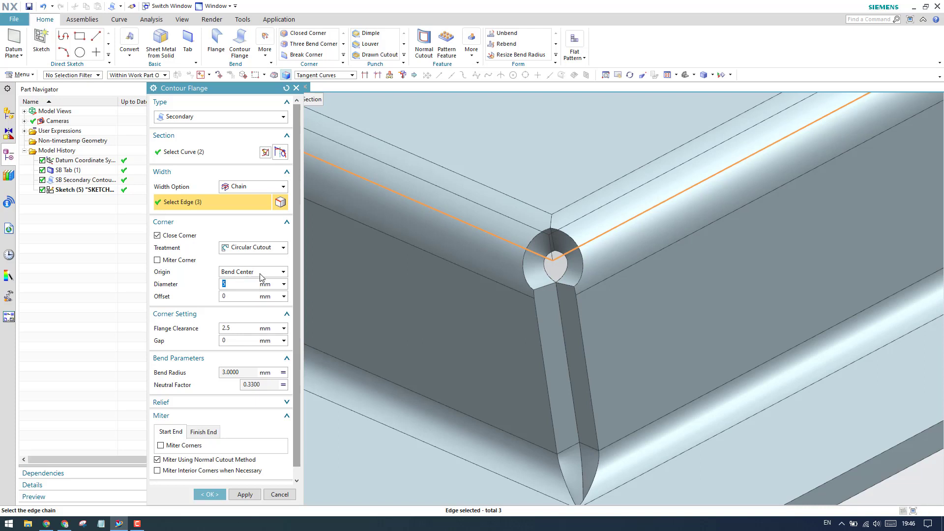
{"action": "scroll", "coordinate": [565, 263], "scroll_direction": "up", "scroll_amount": 3}
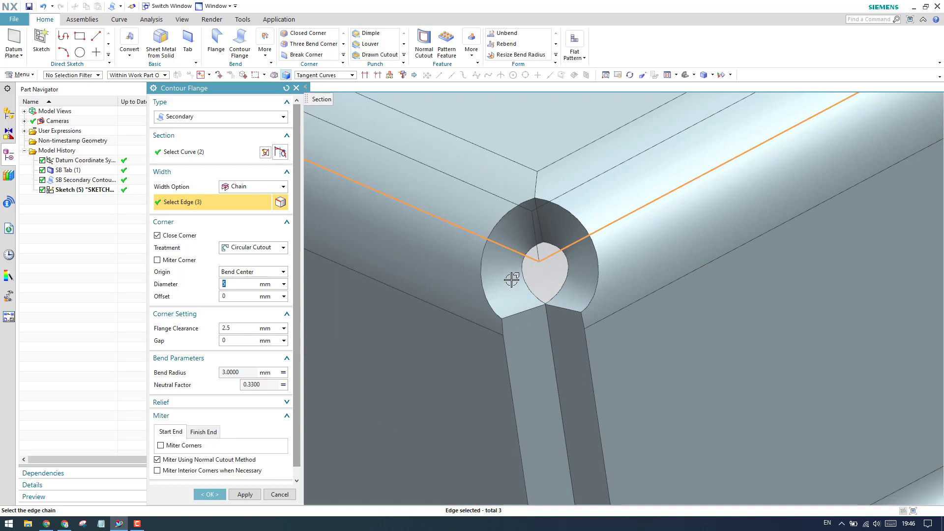
Try Corner Point as the origin of the circular corner cutout and return the origin to Bend Center
{"action": "left_click", "coordinate": [243, 274]}
{"action": "left_click", "coordinate": [239, 289]}
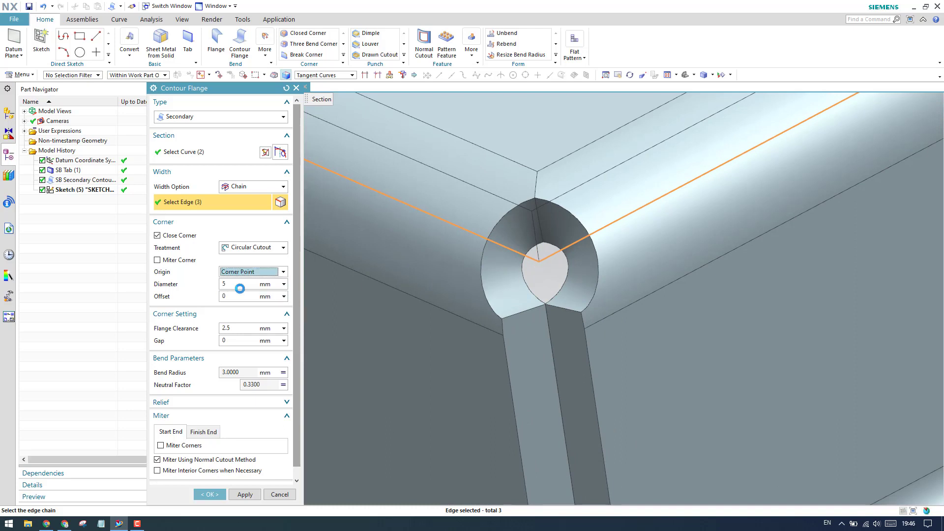
{"action": "scroll", "coordinate": [526, 214], "scroll_direction": "up", "scroll_amount": 2}
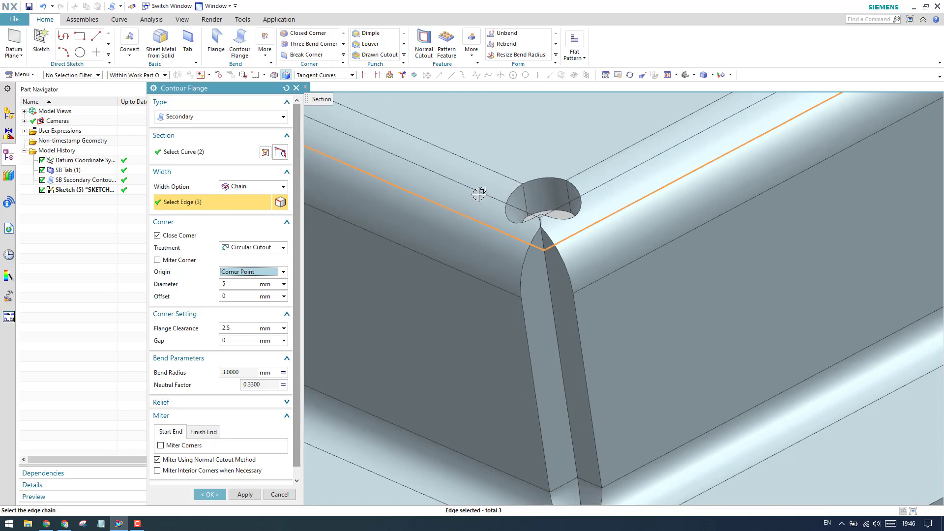
{"action": "left_click", "coordinate": [261, 274]}
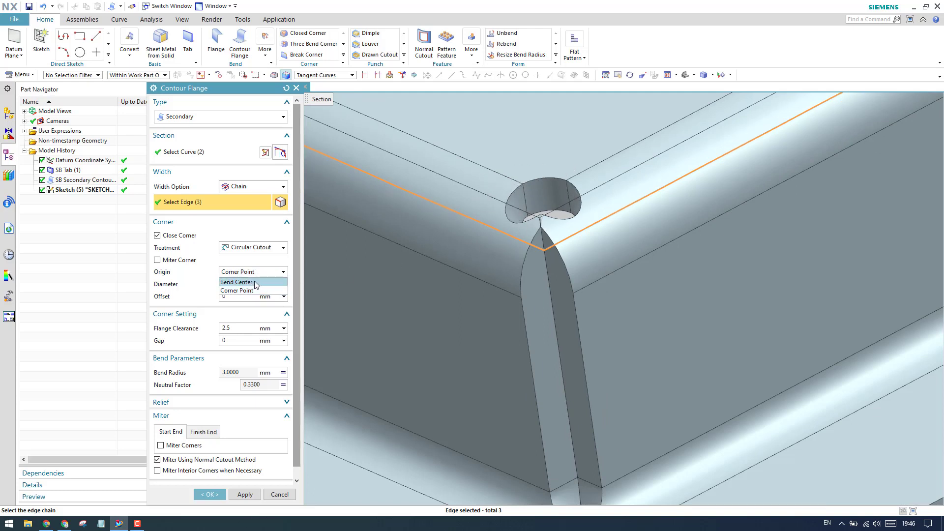
{"action": "left_click", "coordinate": [253, 282]}
Change the corner treatment to U Cutout with an offset of 2 mm and a gap of 1 mm
{"action": "left_click", "coordinate": [253, 247]}
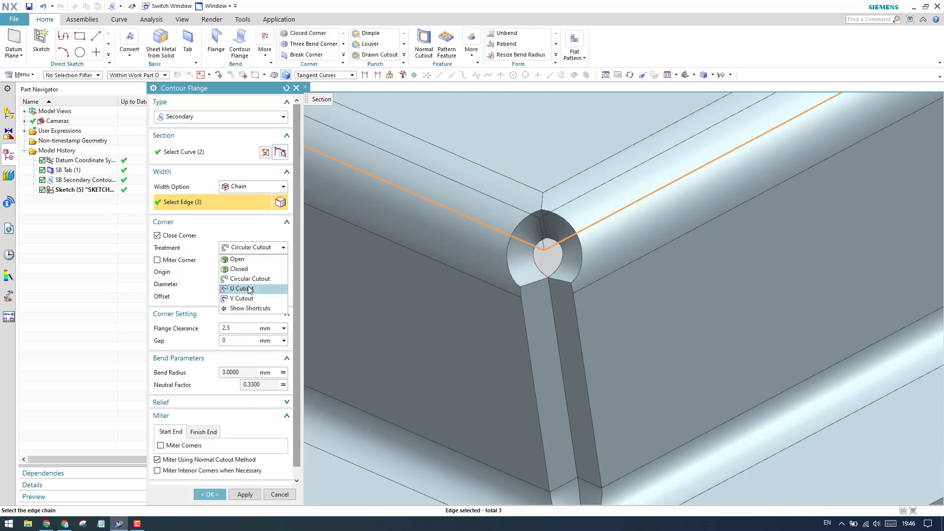
{"action": "left_click", "coordinate": [249, 290]}
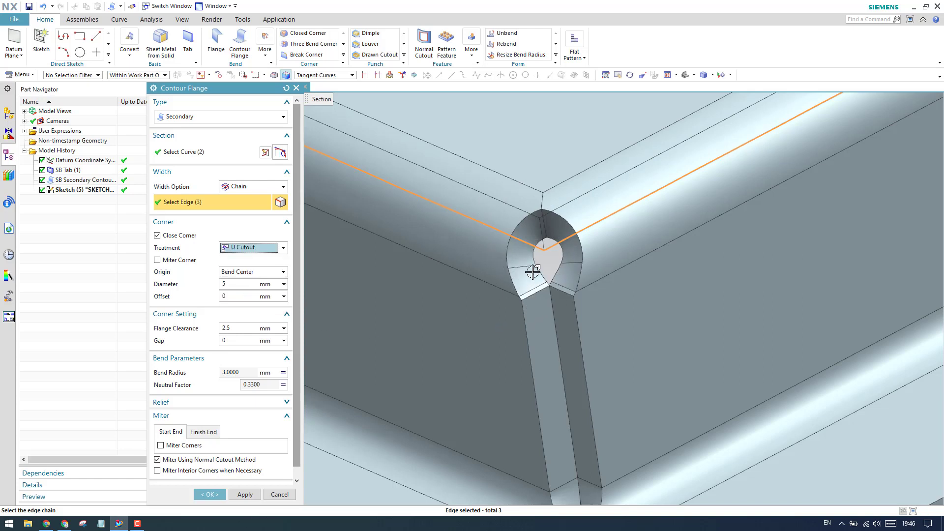
{"action": "left_click", "coordinate": [250, 251]}
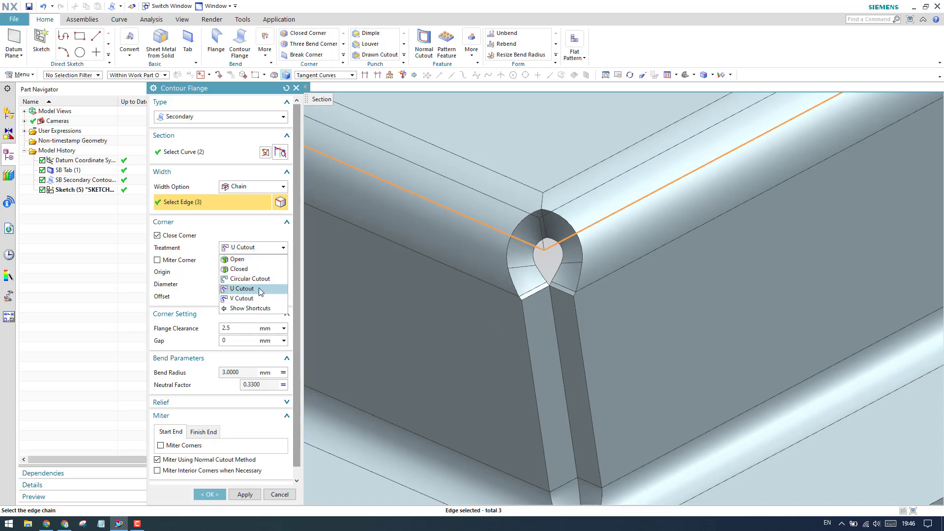
{"action": "left_click", "coordinate": [209, 238]}
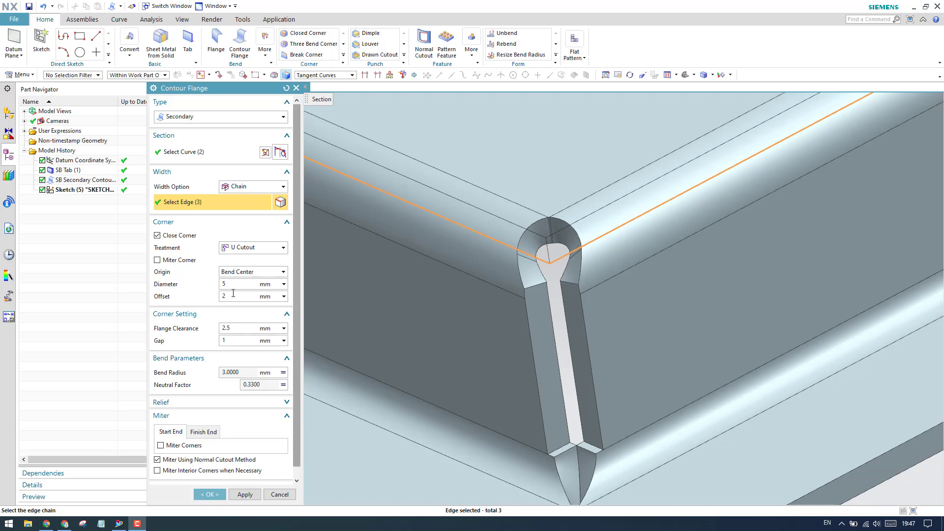
Set the U cutout's offset to 0 mm and compare corner gaps of 0 mm and 2 mm, keeping 2 mm
{"action": "left_click", "coordinate": [113, 294]}
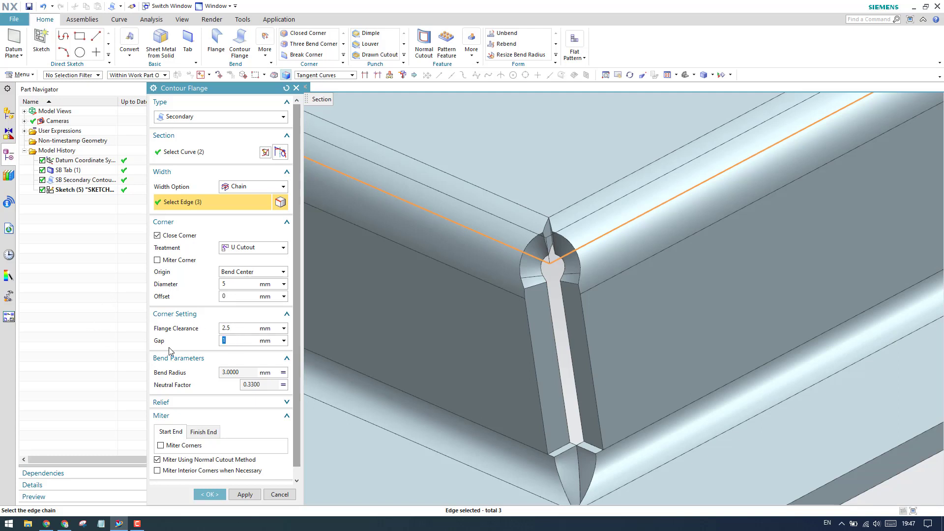
{"action": "key", "text": "Return"}
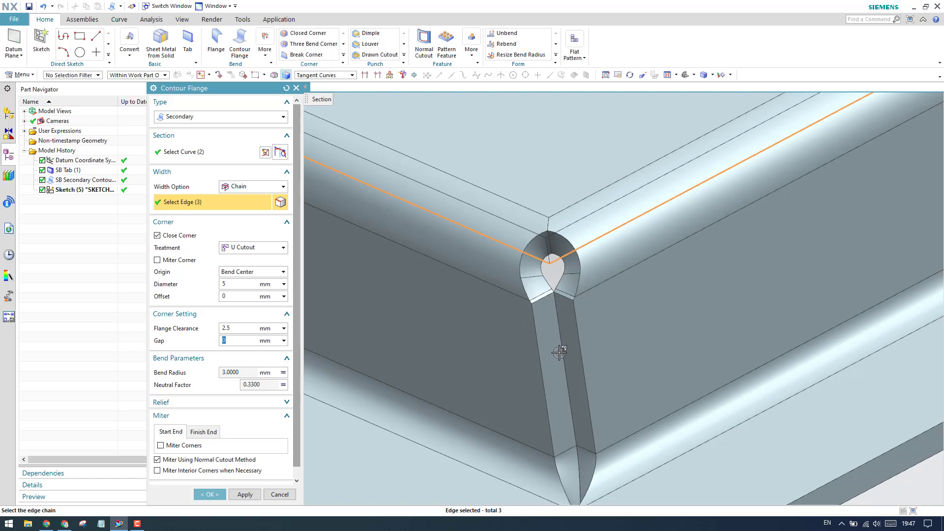
{"action": "scroll", "coordinate": [560, 352], "scroll_direction": "down", "scroll_amount": 1}
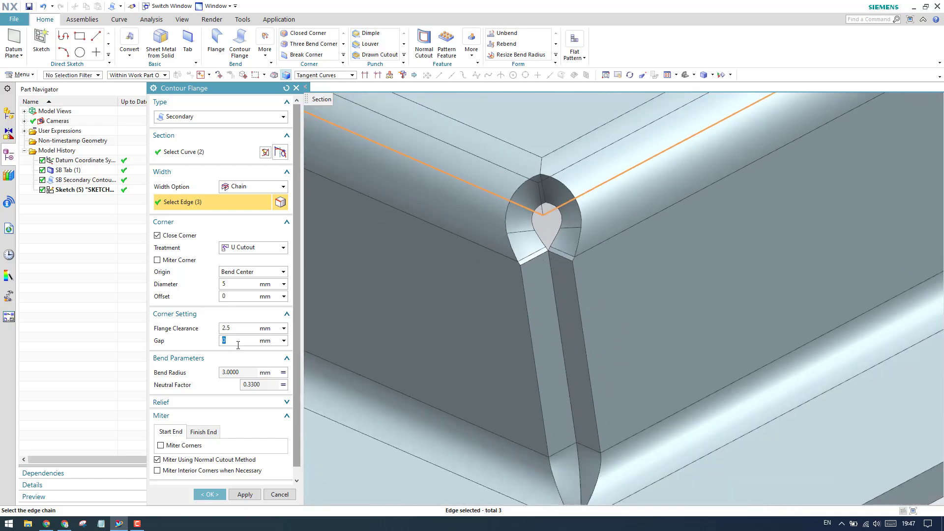
{"action": "type", "text": "2"}
{"action": "key", "text": "Return"}
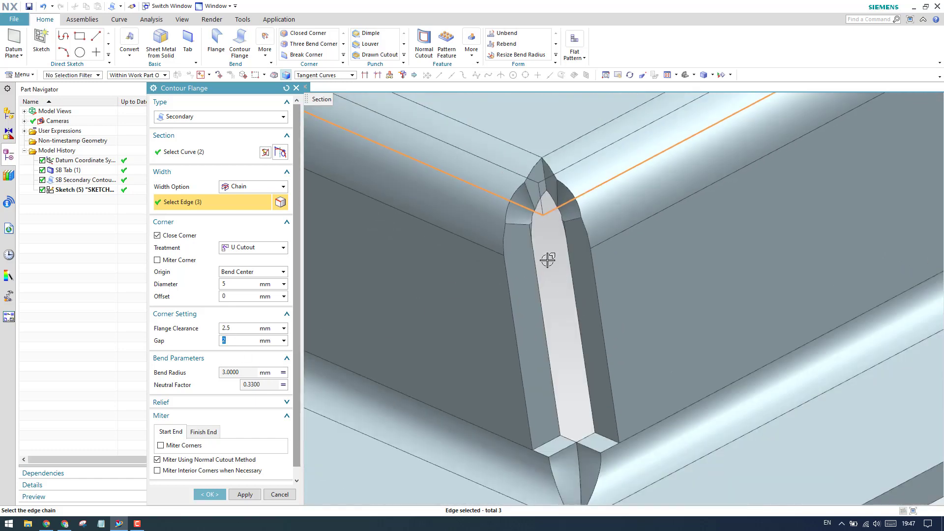
{"action": "scroll", "coordinate": [560, 358], "scroll_direction": "down", "scroll_amount": 3}
{"action": "scroll", "coordinate": [577, 367], "scroll_direction": "up", "scroll_amount": 2}
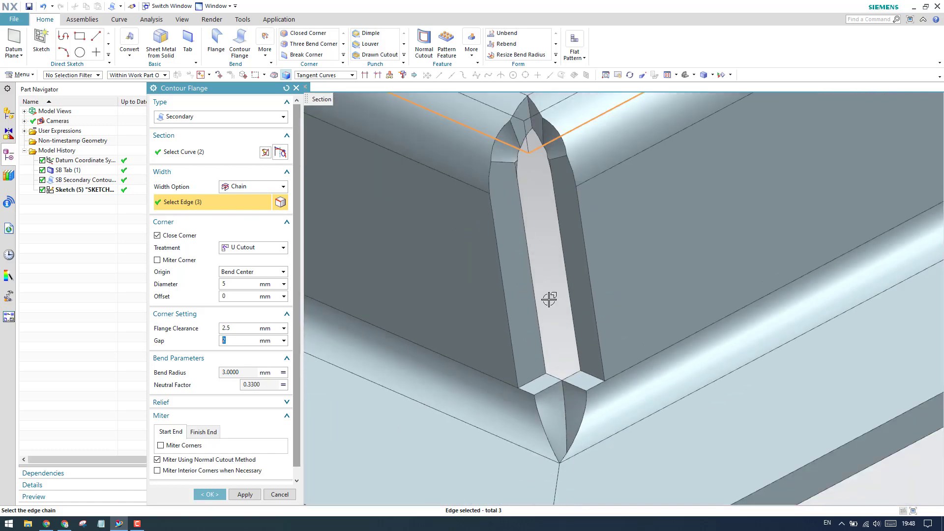
{"action": "scroll", "coordinate": [544, 298], "scroll_direction": "up", "scroll_amount": 3}
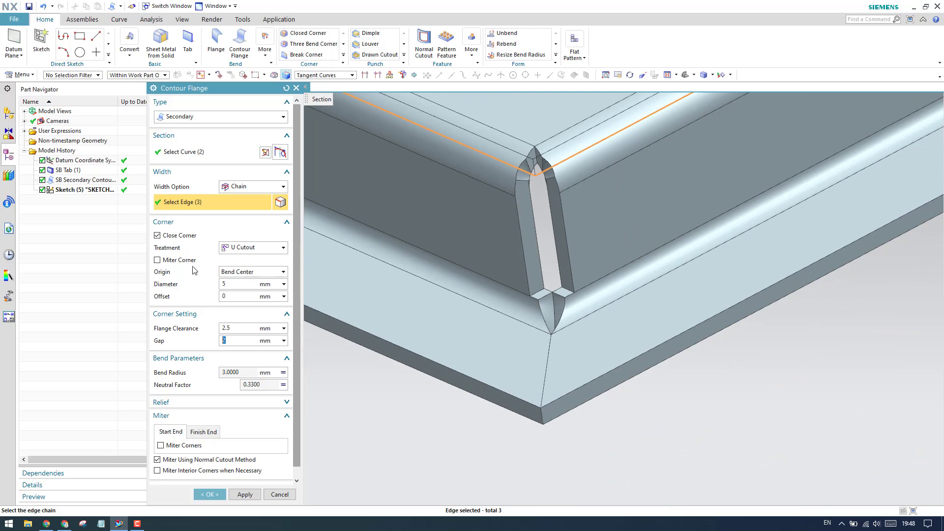
Enable Miter Corner for the U cutout corner, keep the treatment unchanged and inspect the mitered flange ends
{"action": "left_click", "coordinate": [174, 261]}
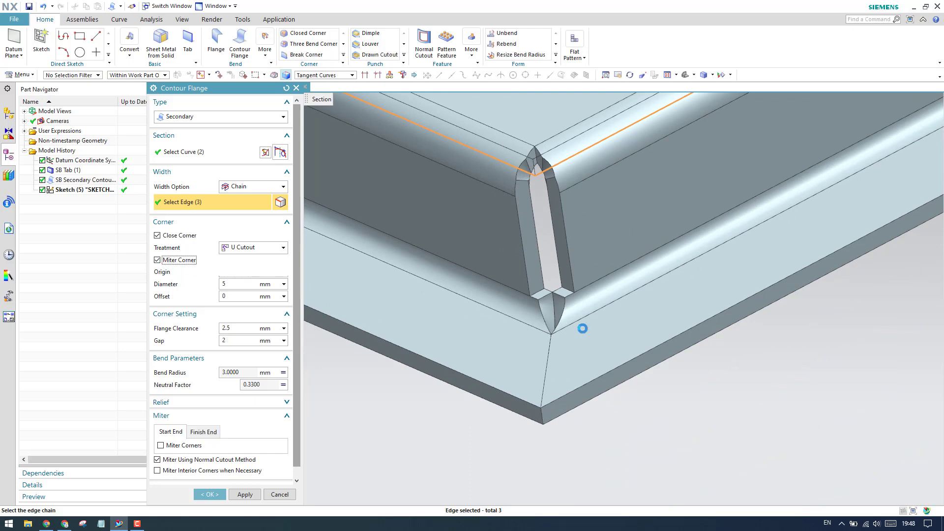
{"action": "scroll", "coordinate": [554, 278], "scroll_direction": "down", "scroll_amount": 2}
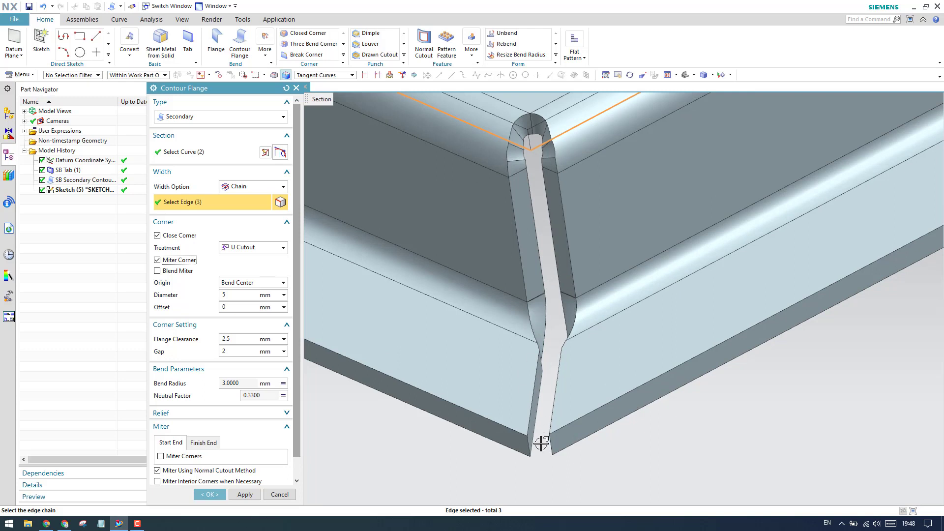
{"action": "scroll", "coordinate": [543, 364], "scroll_direction": "up", "scroll_amount": 2}
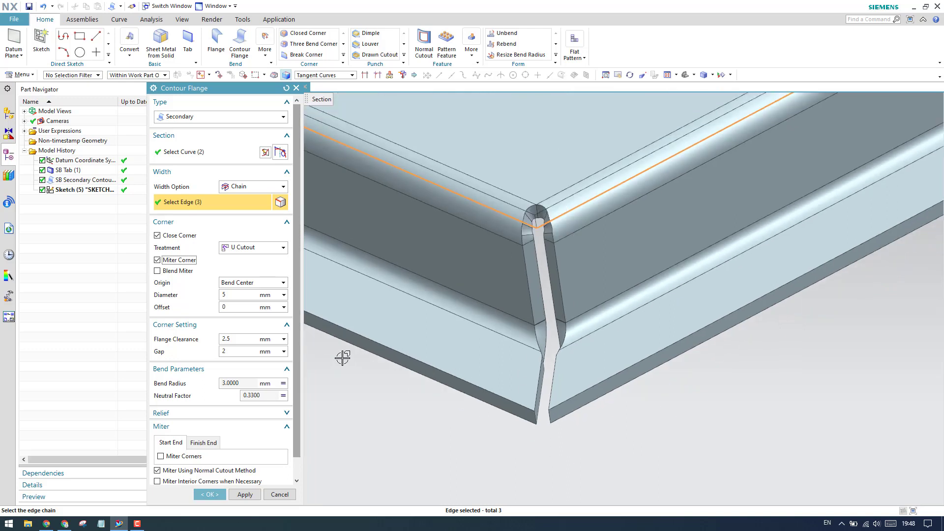
{"action": "left_click", "coordinate": [262, 248]}
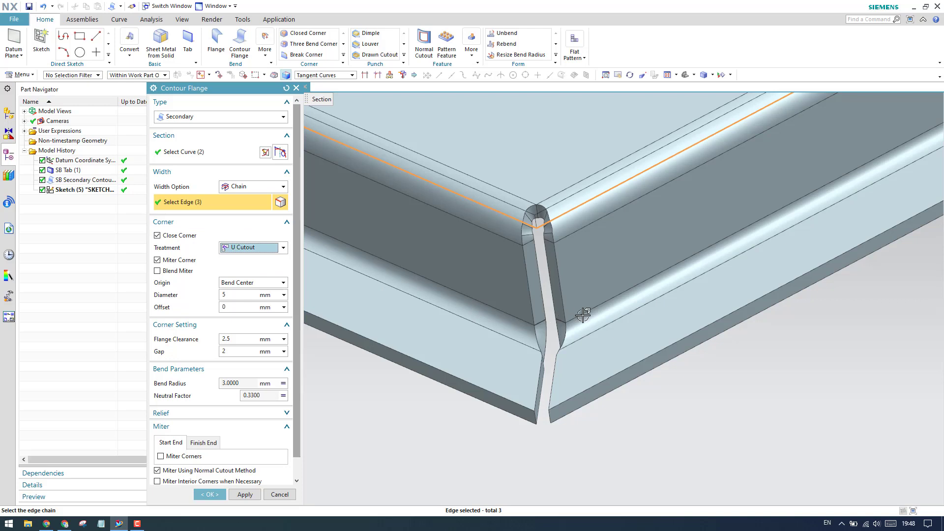
{"action": "scroll", "coordinate": [582, 315], "scroll_direction": "down", "scroll_amount": 2}
Review the flange's bend parameters and relief settings without changing them and create the secondary contour flange
{"action": "left_click", "coordinate": [231, 222]}
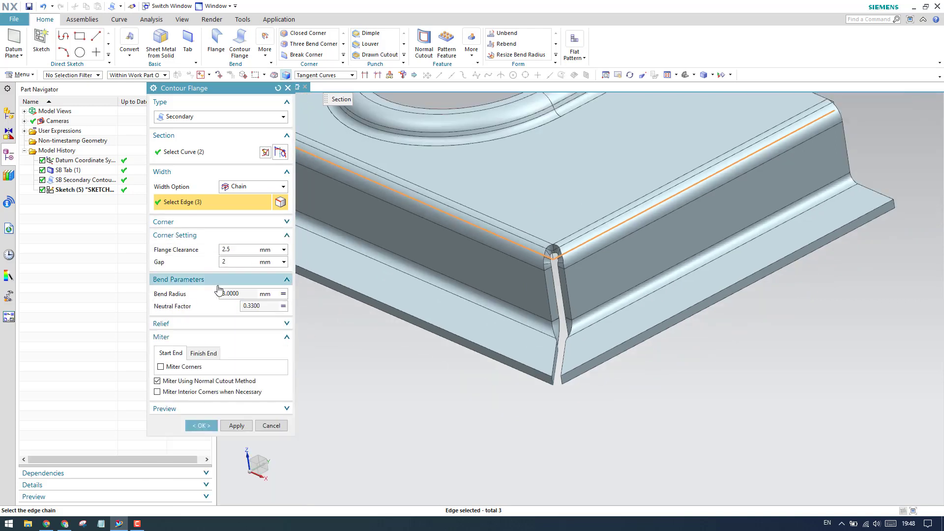
{"action": "left_click", "coordinate": [211, 279]}
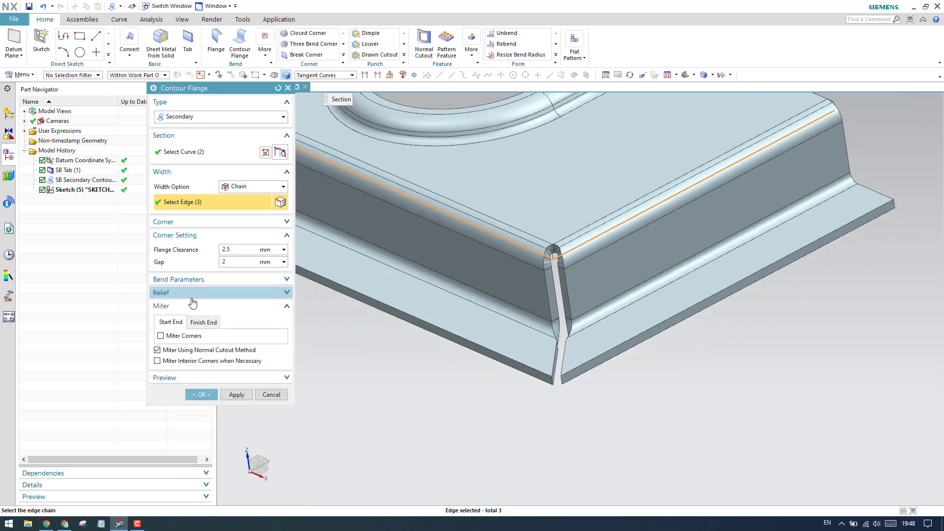
{"action": "left_click", "coordinate": [220, 283]}
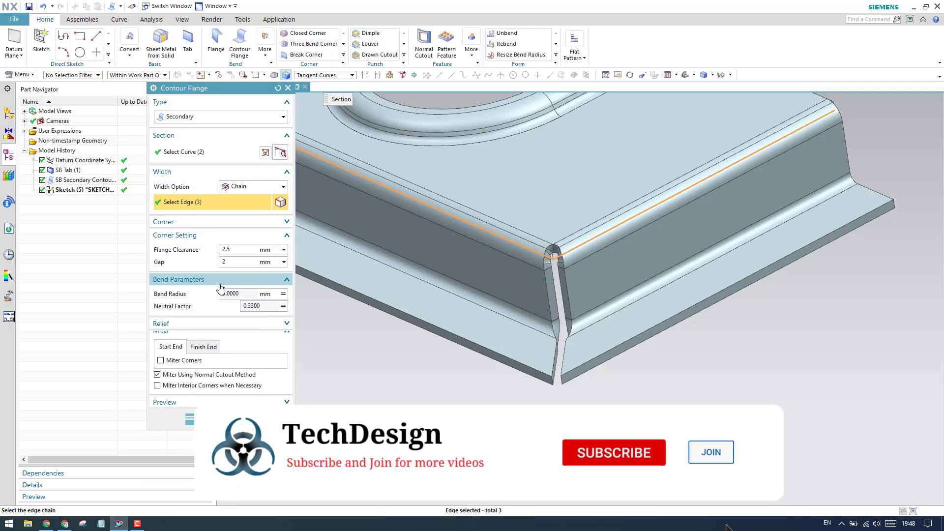
{"action": "left_click", "coordinate": [188, 281]}
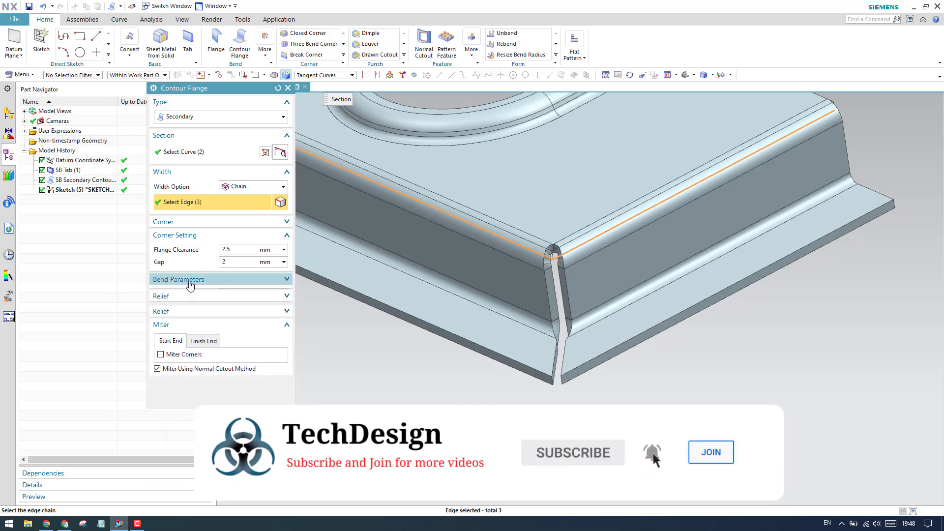
{"action": "left_click", "coordinate": [205, 294]}
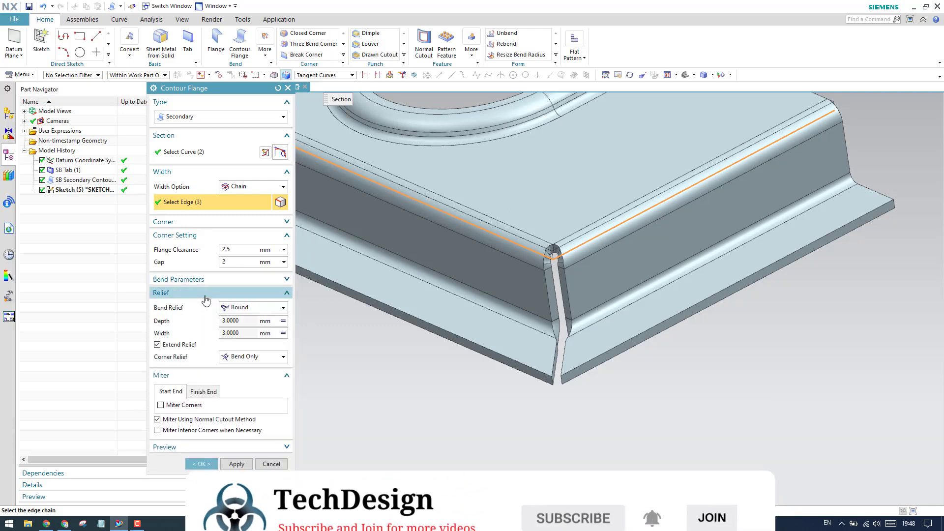
{"action": "left_click", "coordinate": [205, 293]}
{"action": "key", "text": "ctrl+f"}
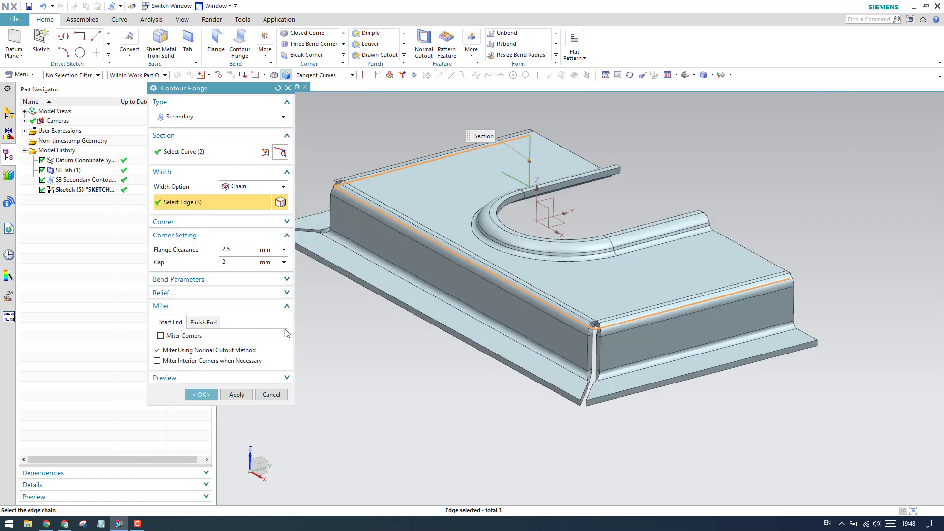
{"action": "left_click", "coordinate": [209, 396]}
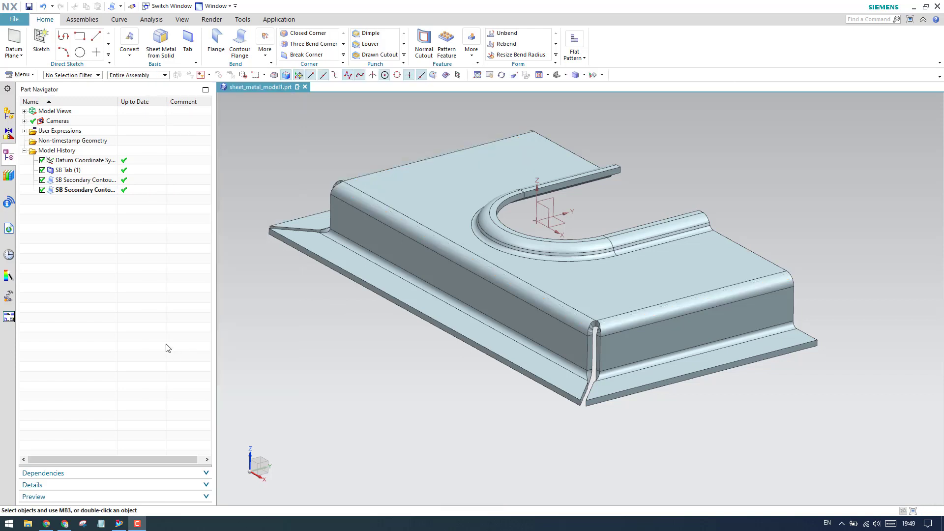